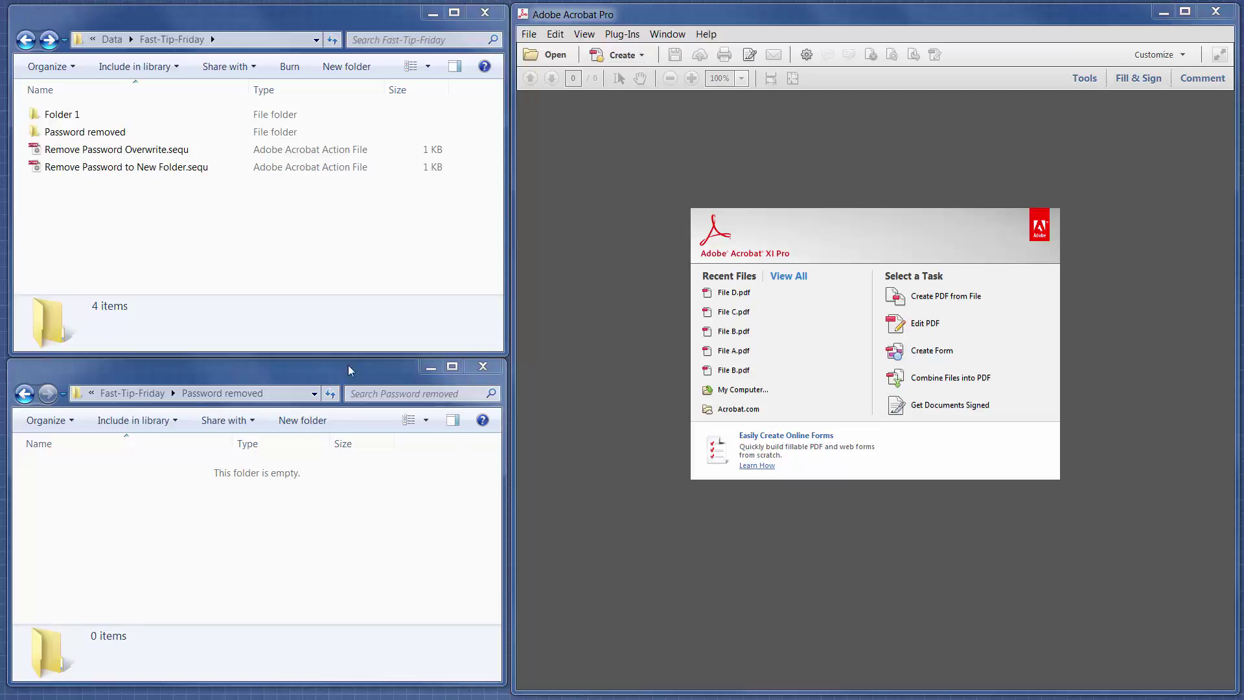
Look over Folder 1's PDFs and arrange the Fast-Tip-Friday and Password removed folder windows
double_click(83, 118)
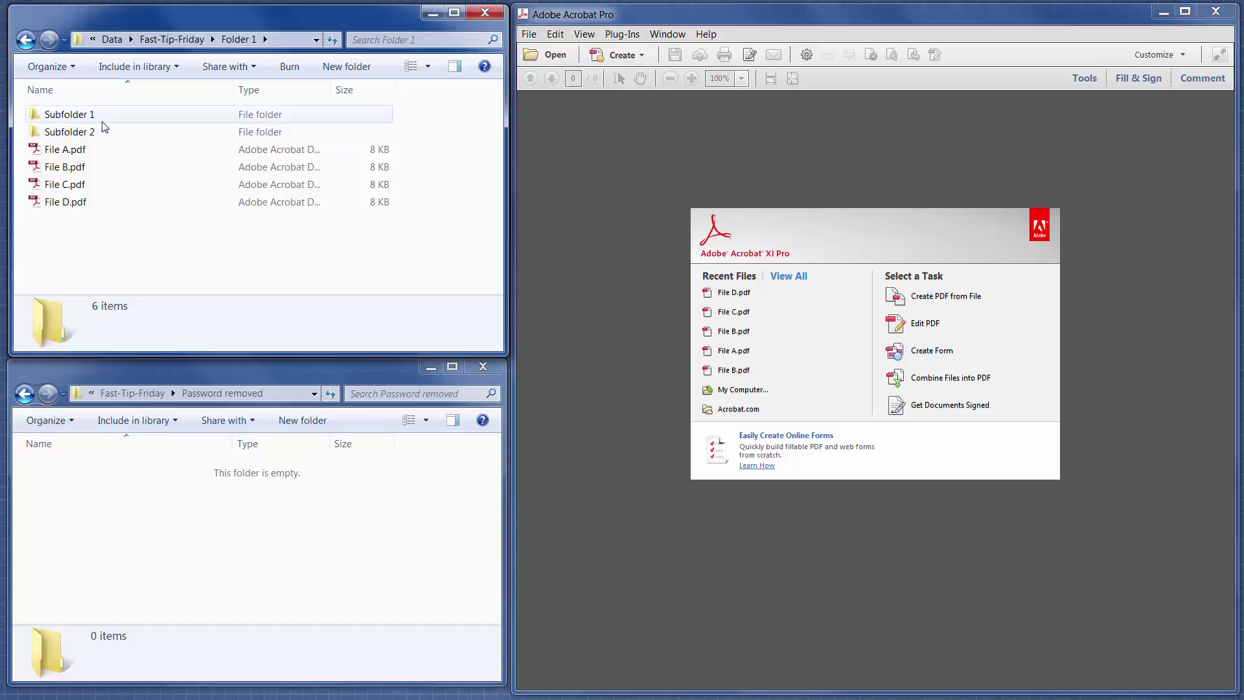
click(26, 41)
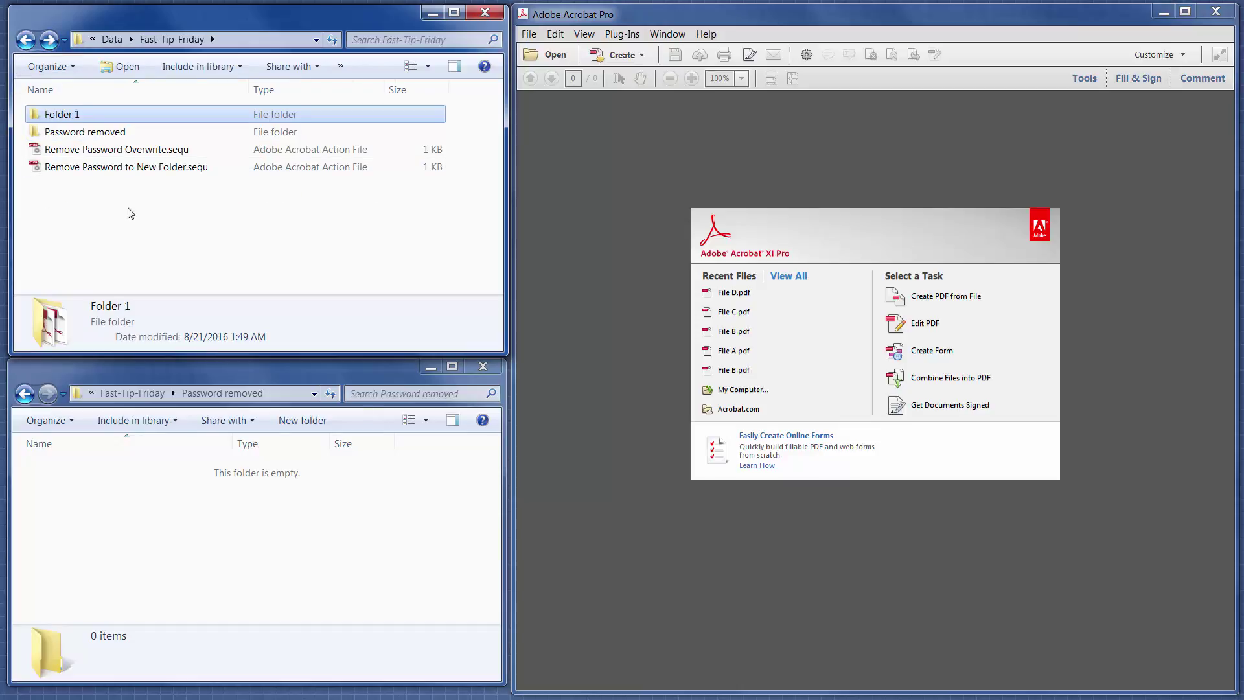
click(130, 213)
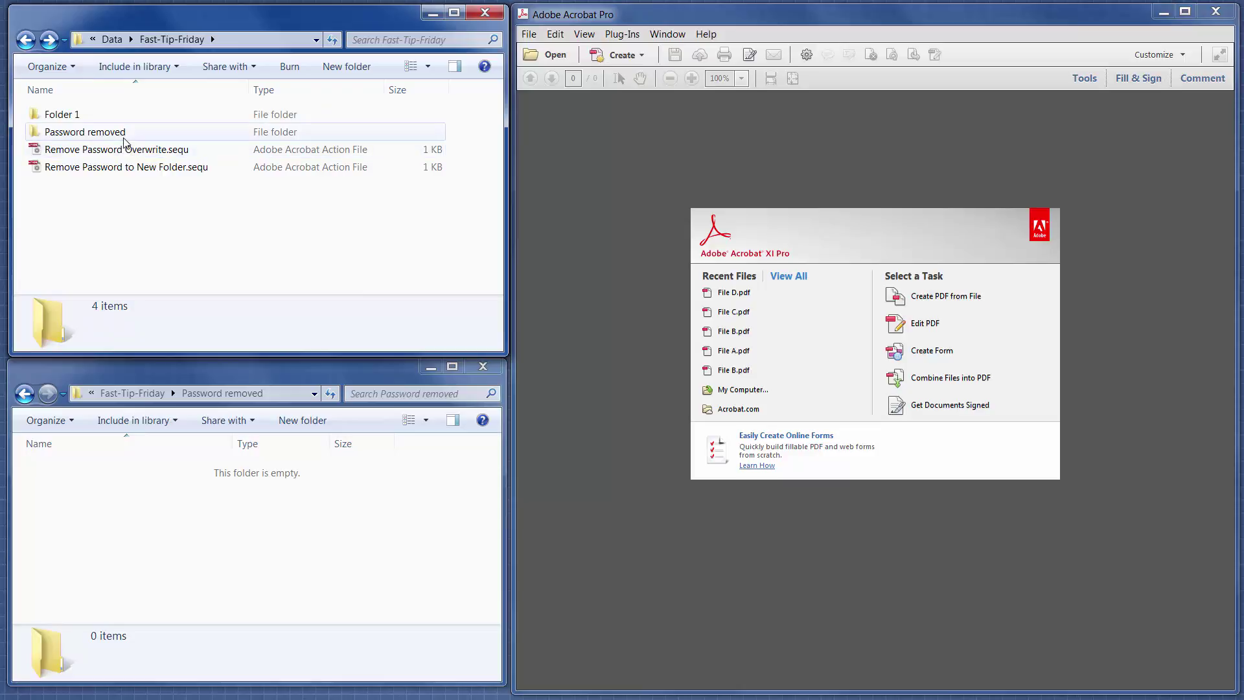
click(155, 536)
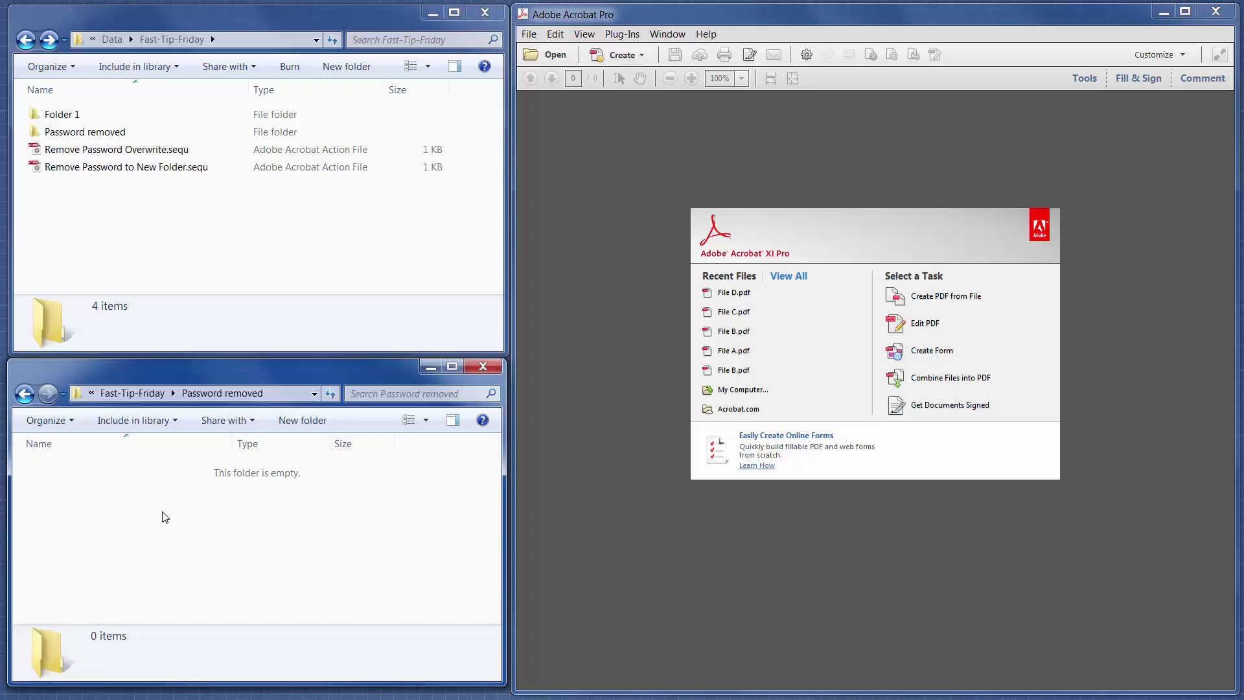
click(173, 249)
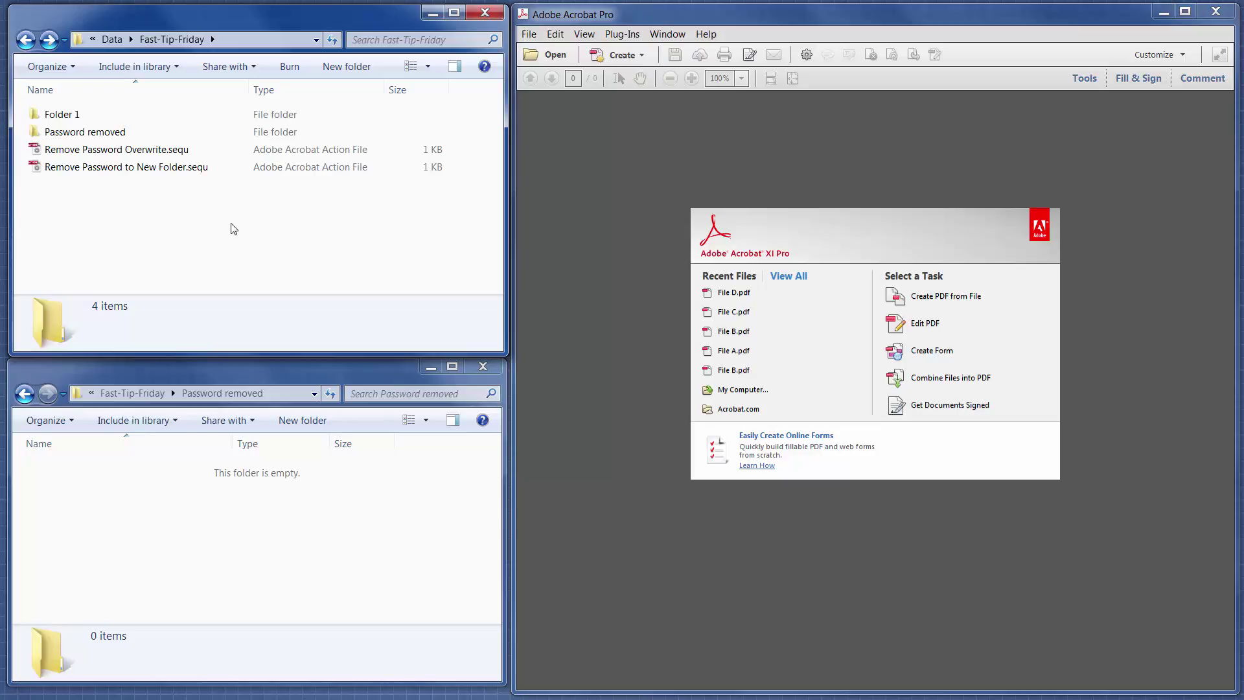
Set the Action Wizard security method preference to Password Security
click(658, 241)
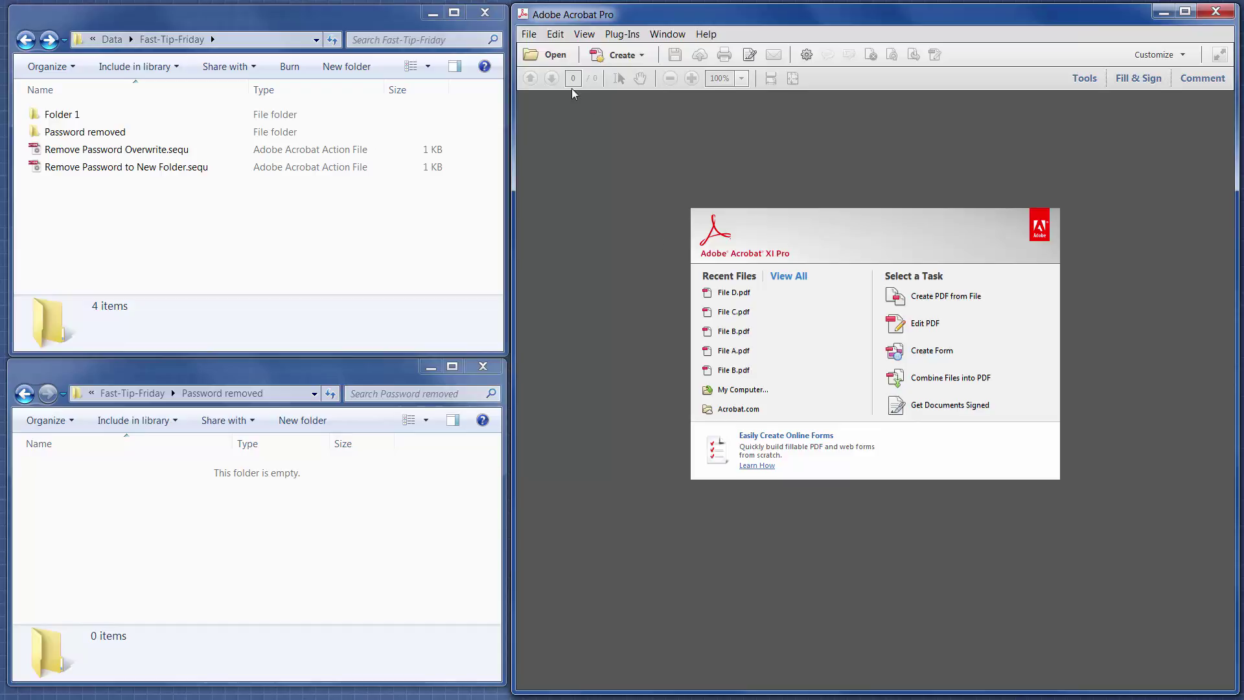
click(560, 38)
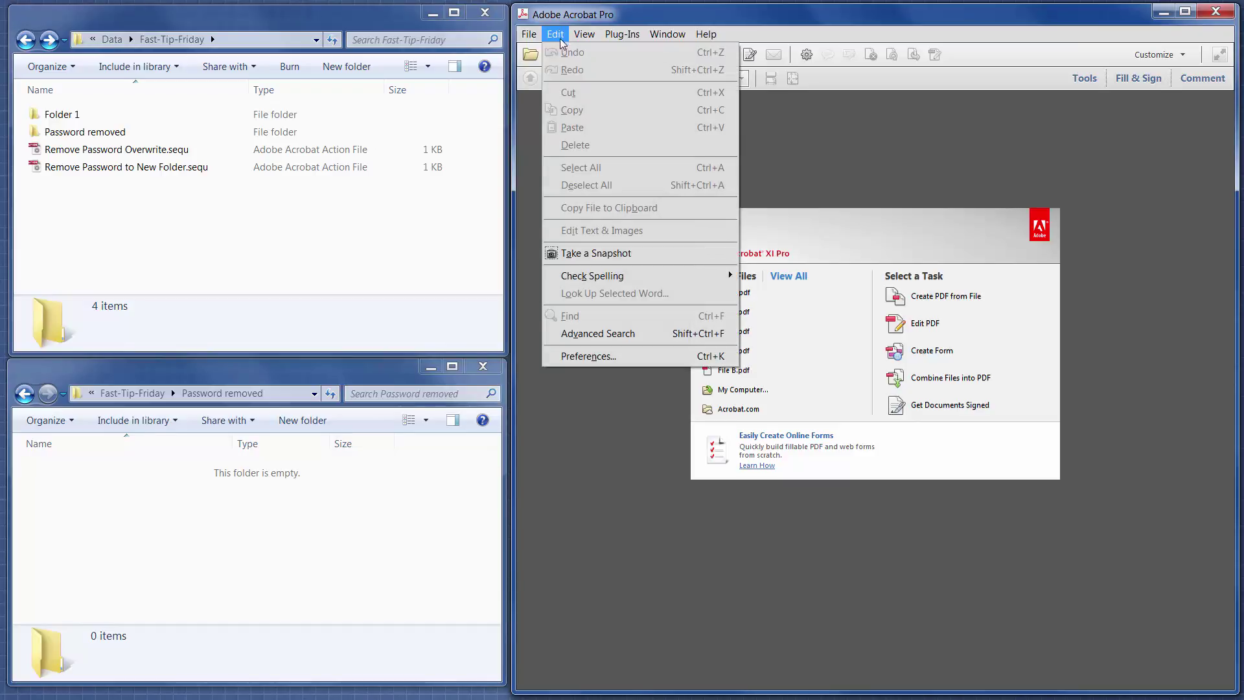
click(624, 357)
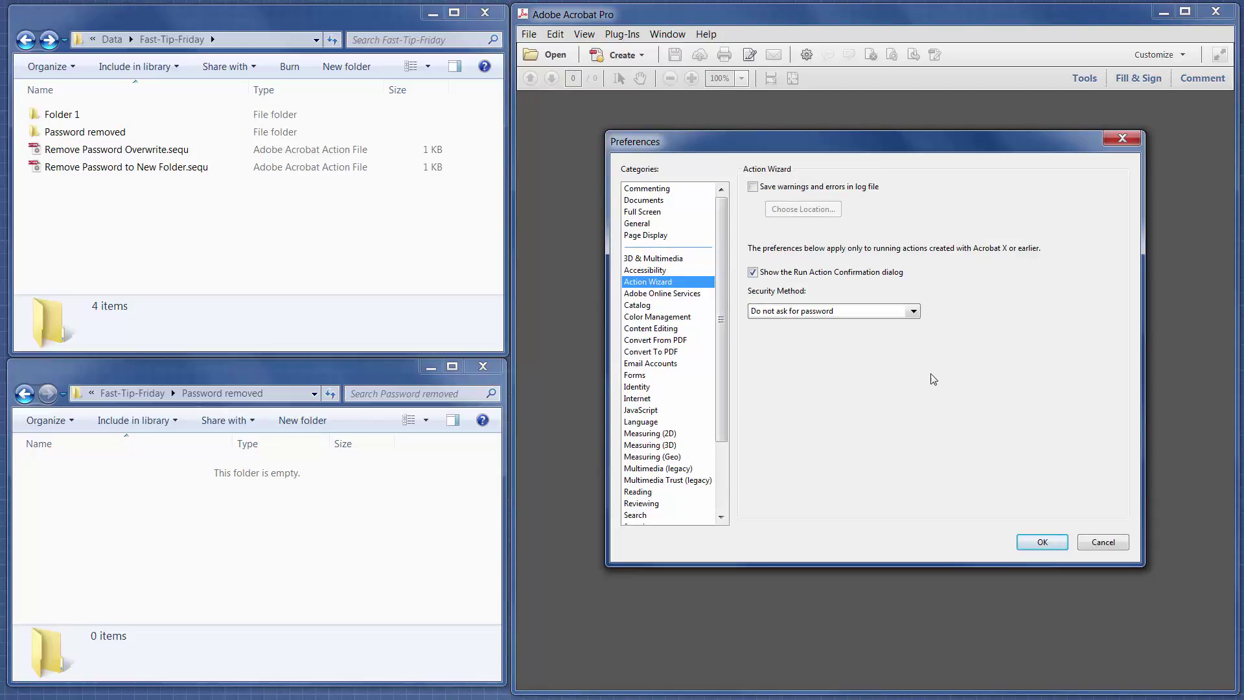
click(914, 311)
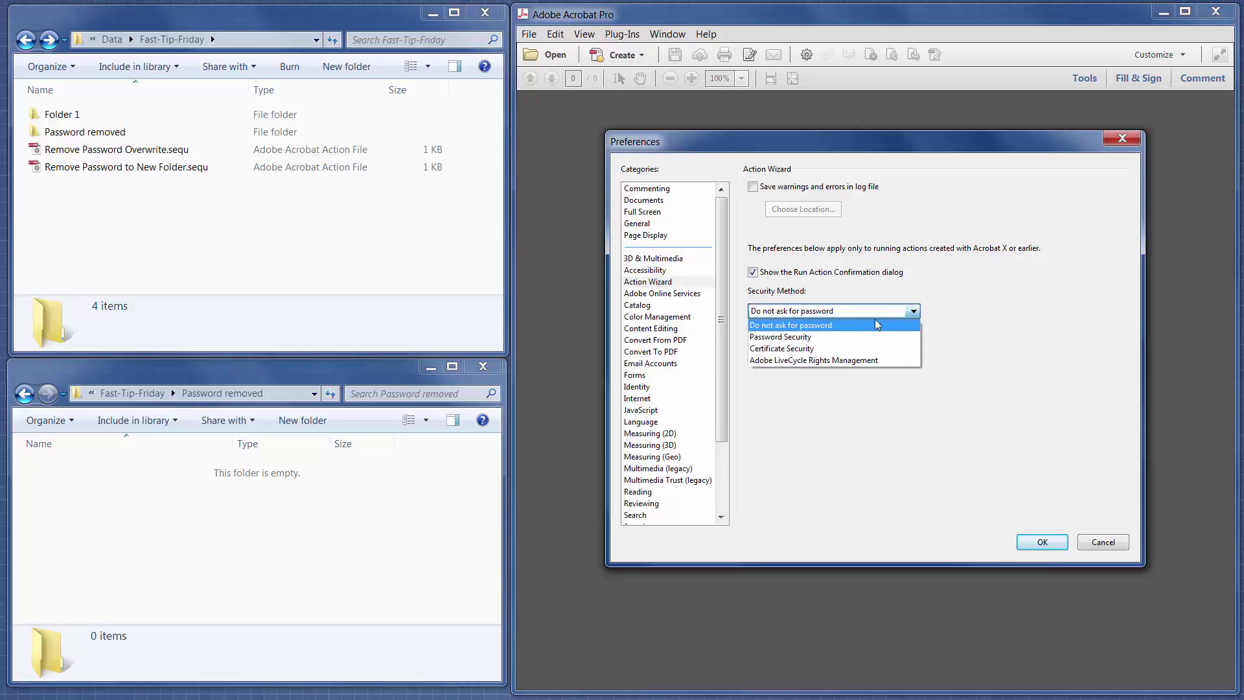
click(827, 337)
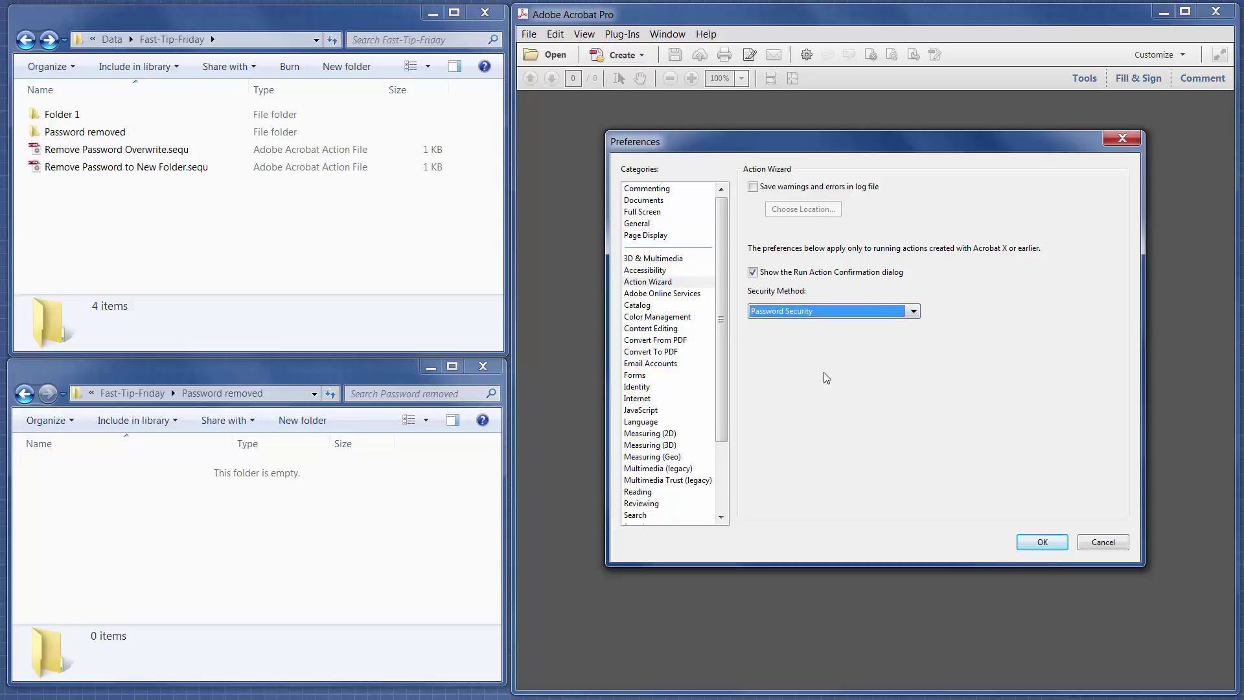
click(1035, 542)
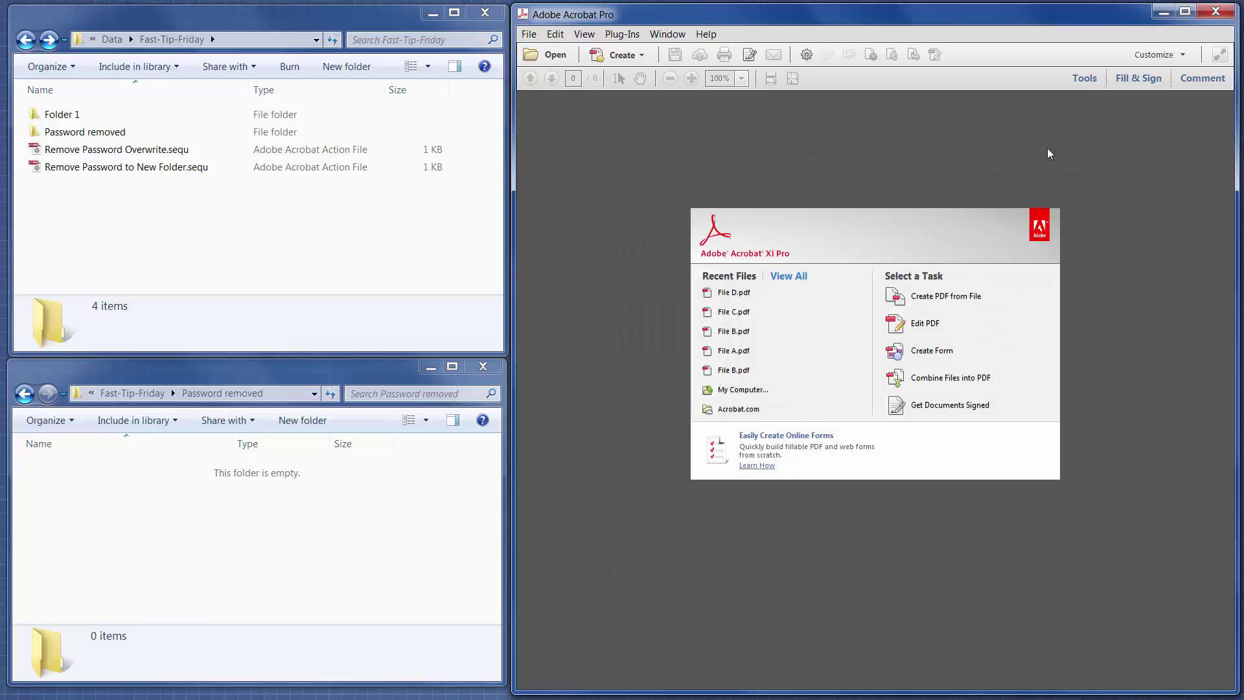
Import the Remove Password to New Folder.sequ action through Action Wizard's Manage Actions
click(1085, 79)
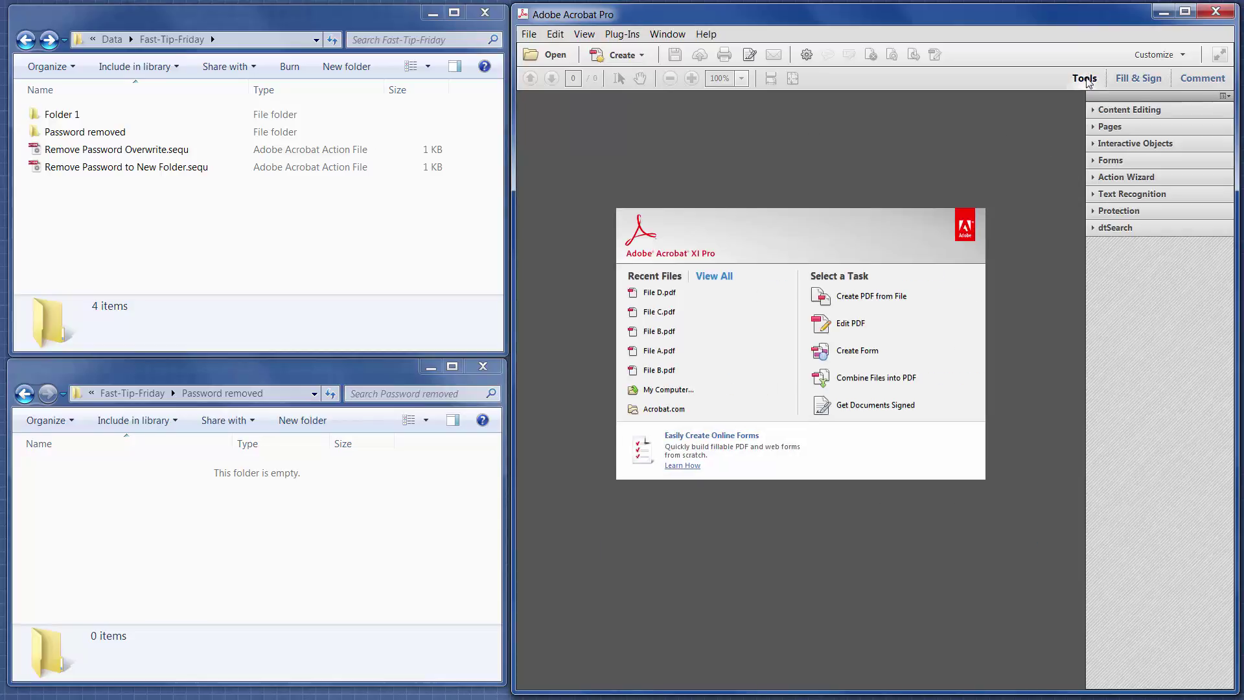
click(1094, 178)
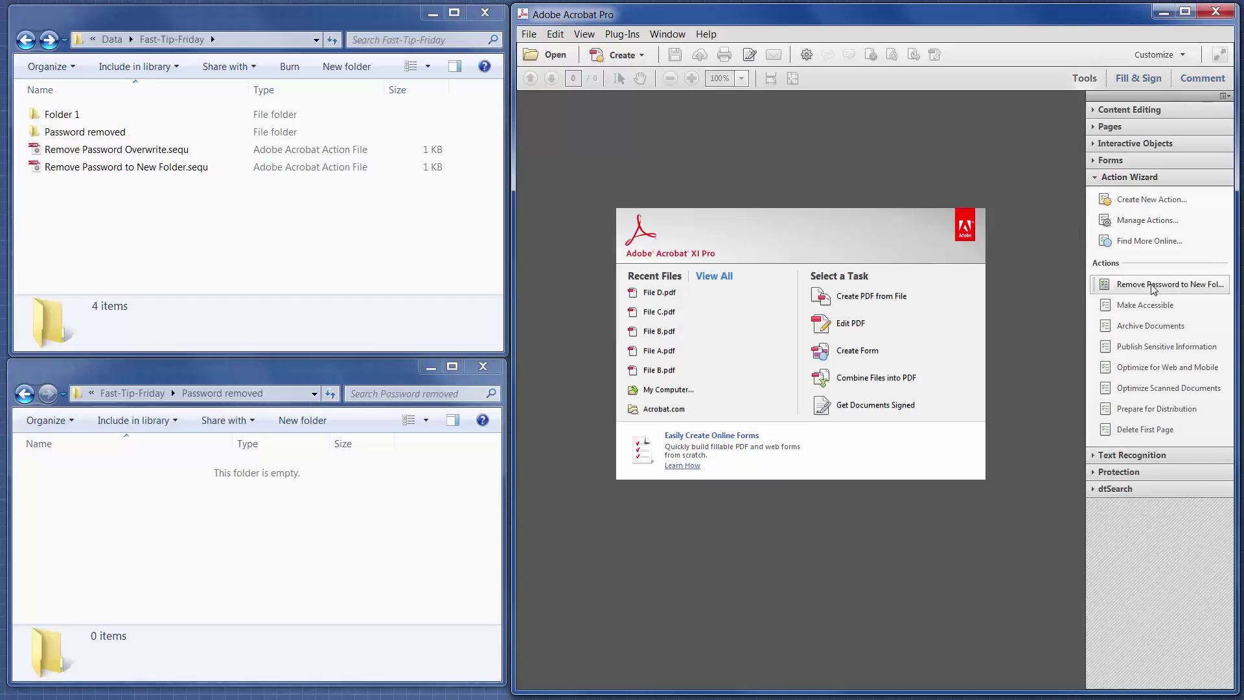
click(1133, 291)
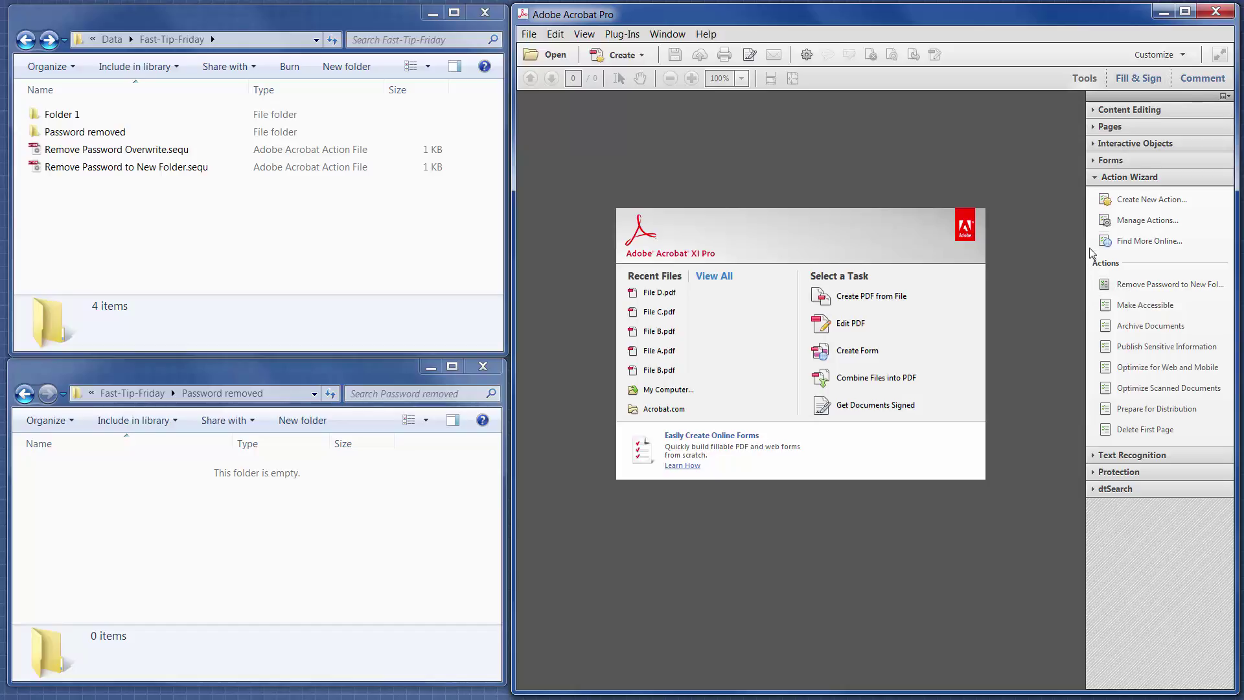
click(1132, 221)
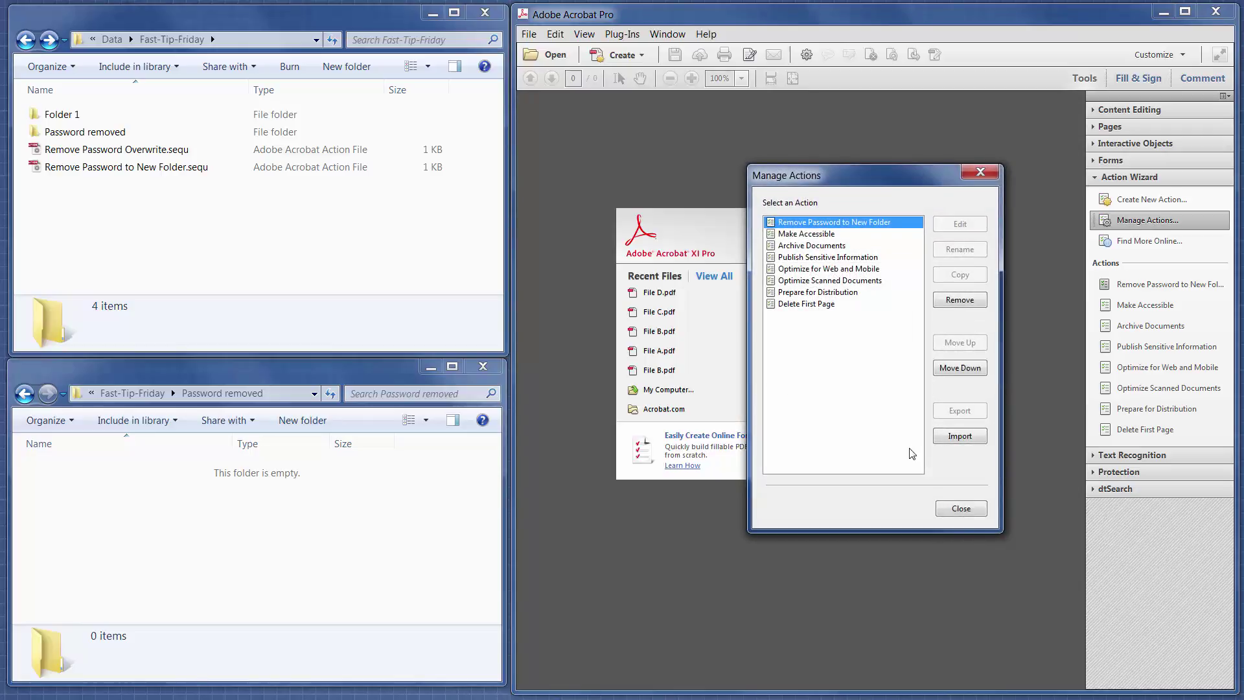
click(954, 438)
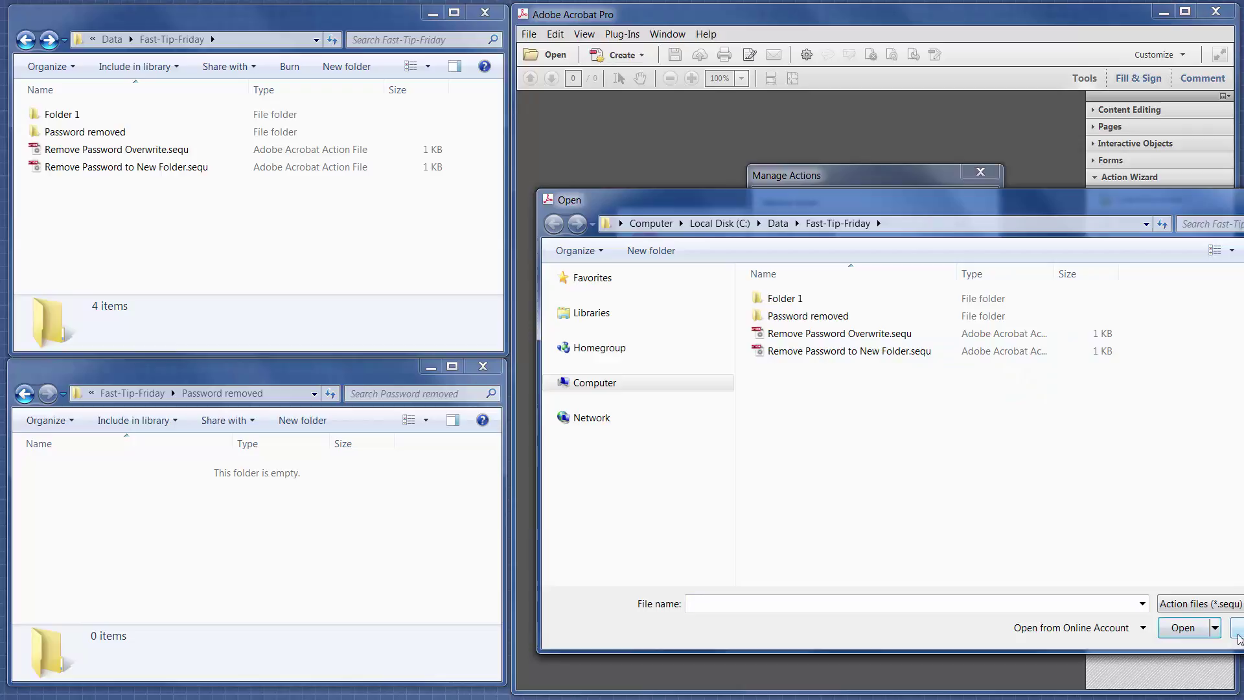
click(1190, 628)
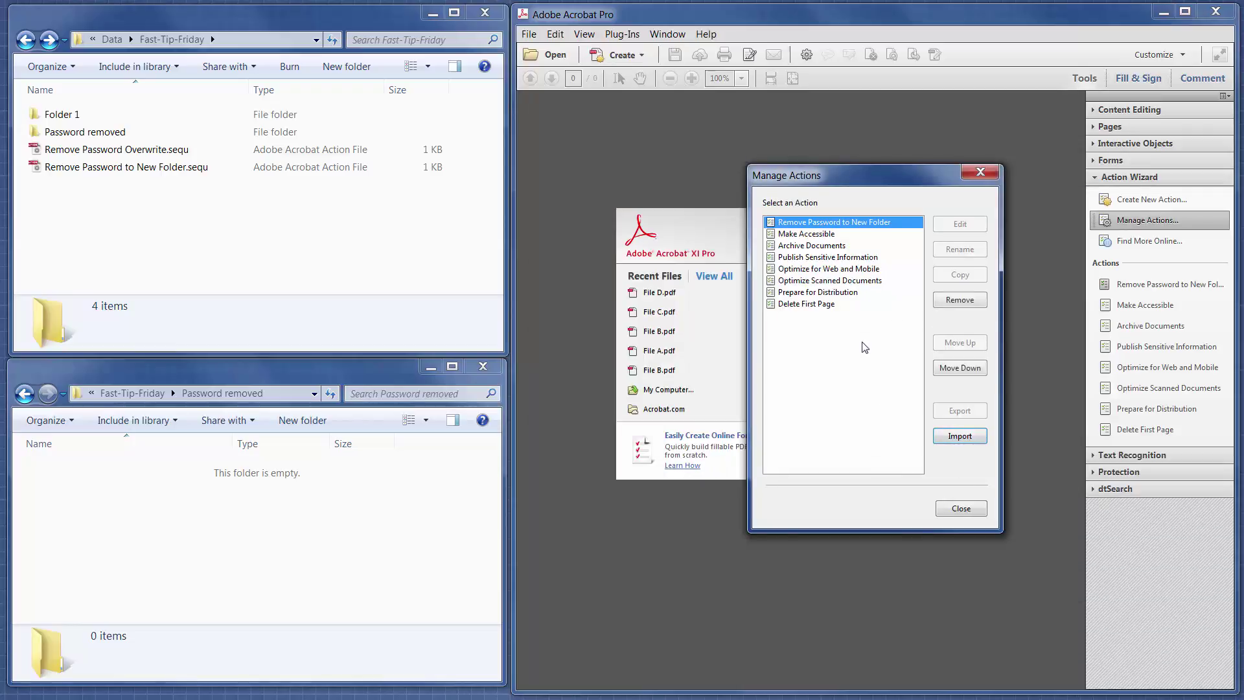
click(865, 346)
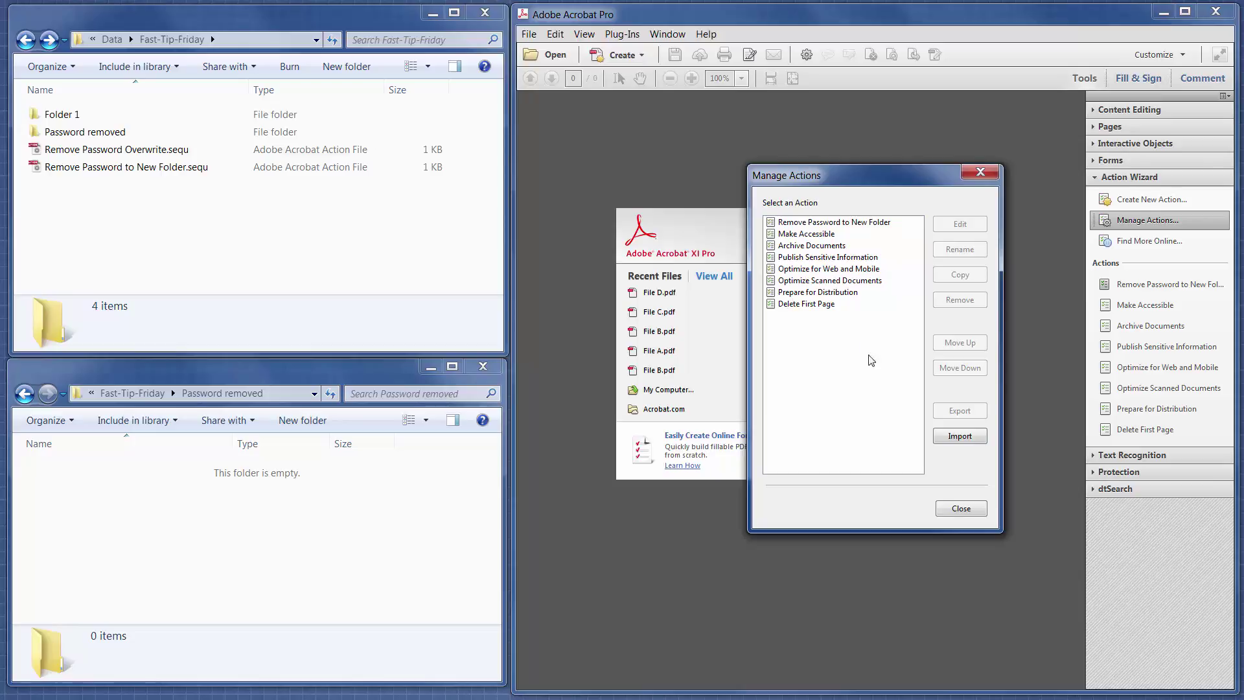
click(961, 511)
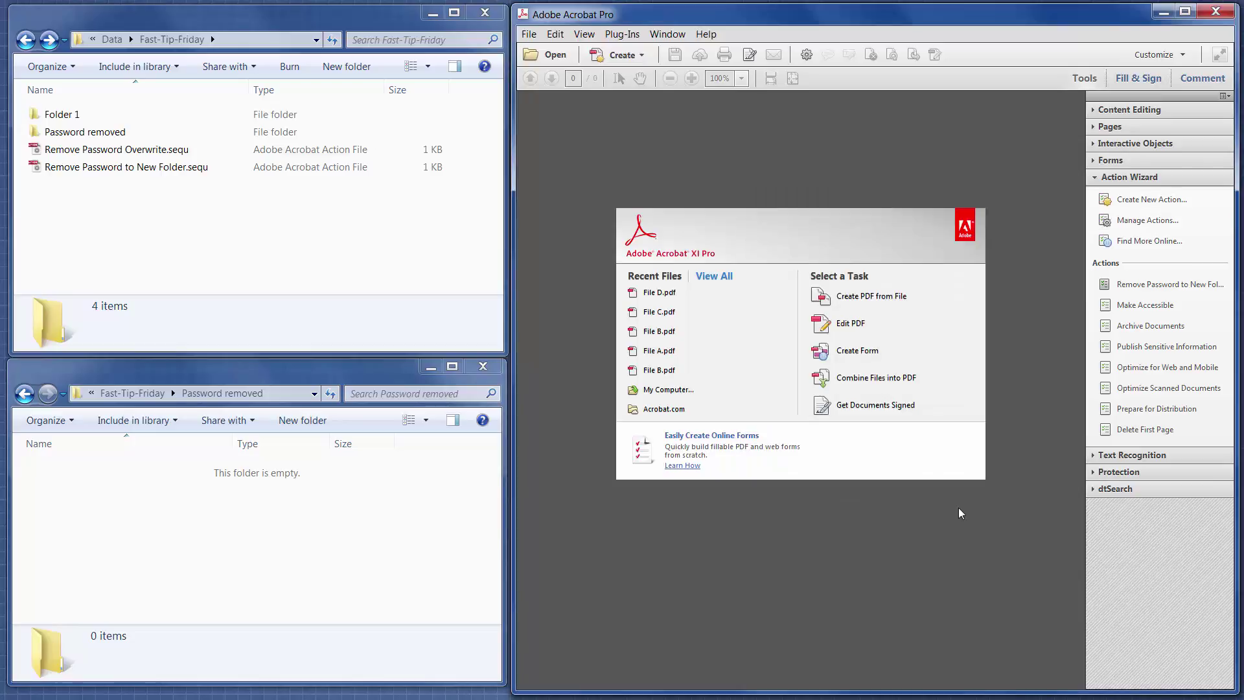
click(1136, 200)
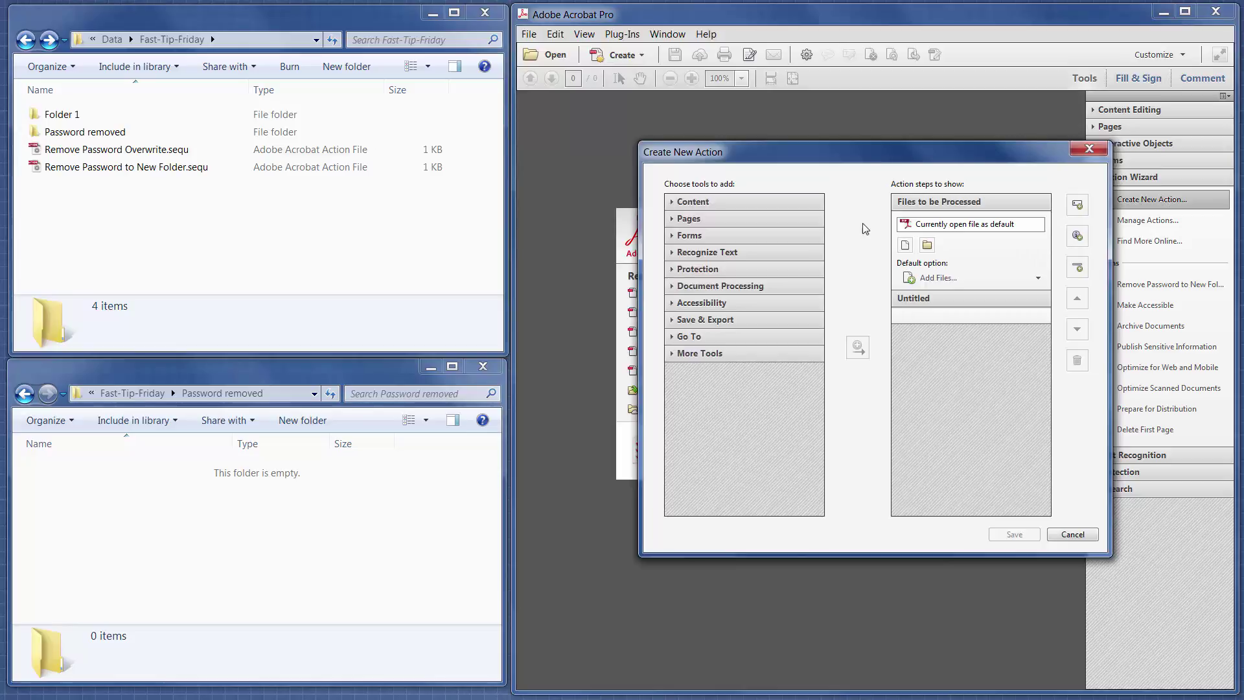
key(Tab)
key(Down)
key(Down)
key(Down)
key(Down)
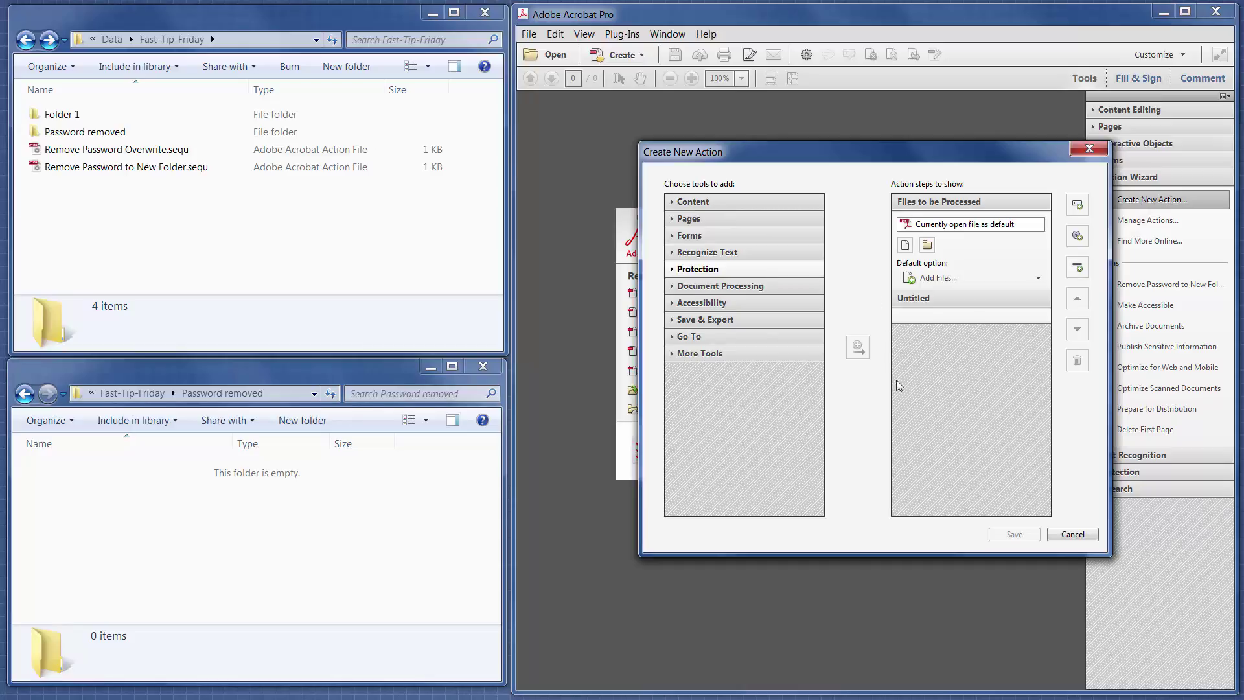
click(1073, 536)
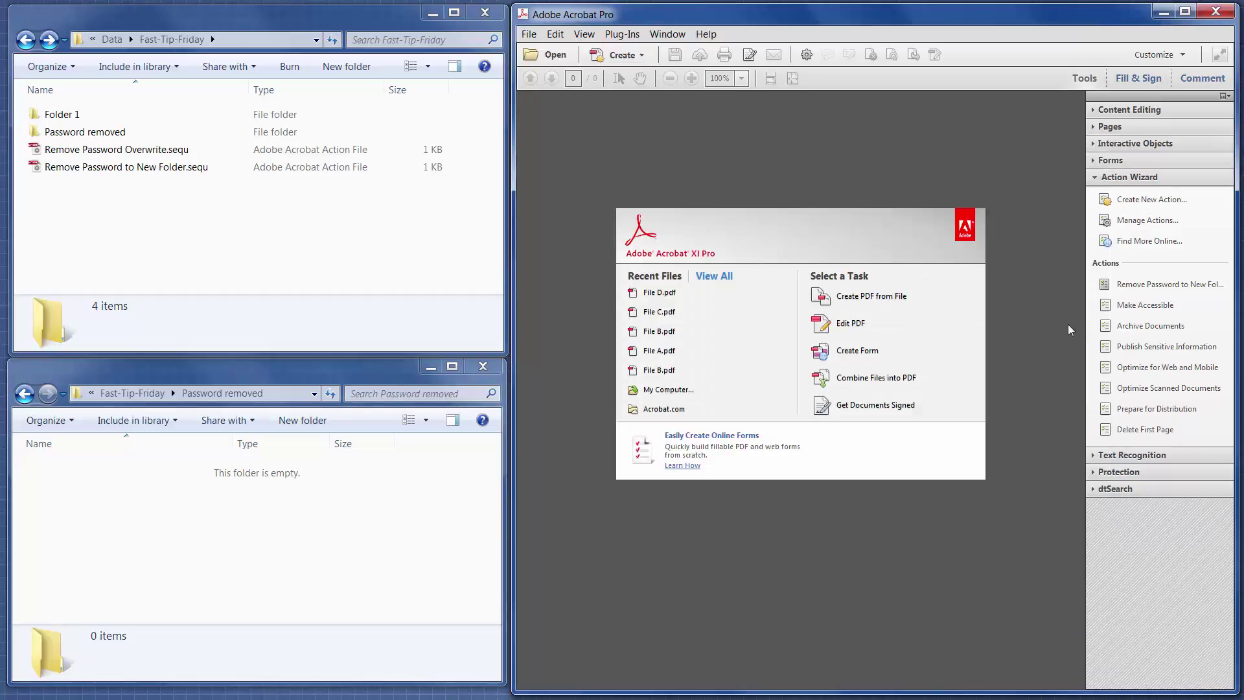
Launch the Remove Password to New Folder action and enter the protected files' password
click(1142, 287)
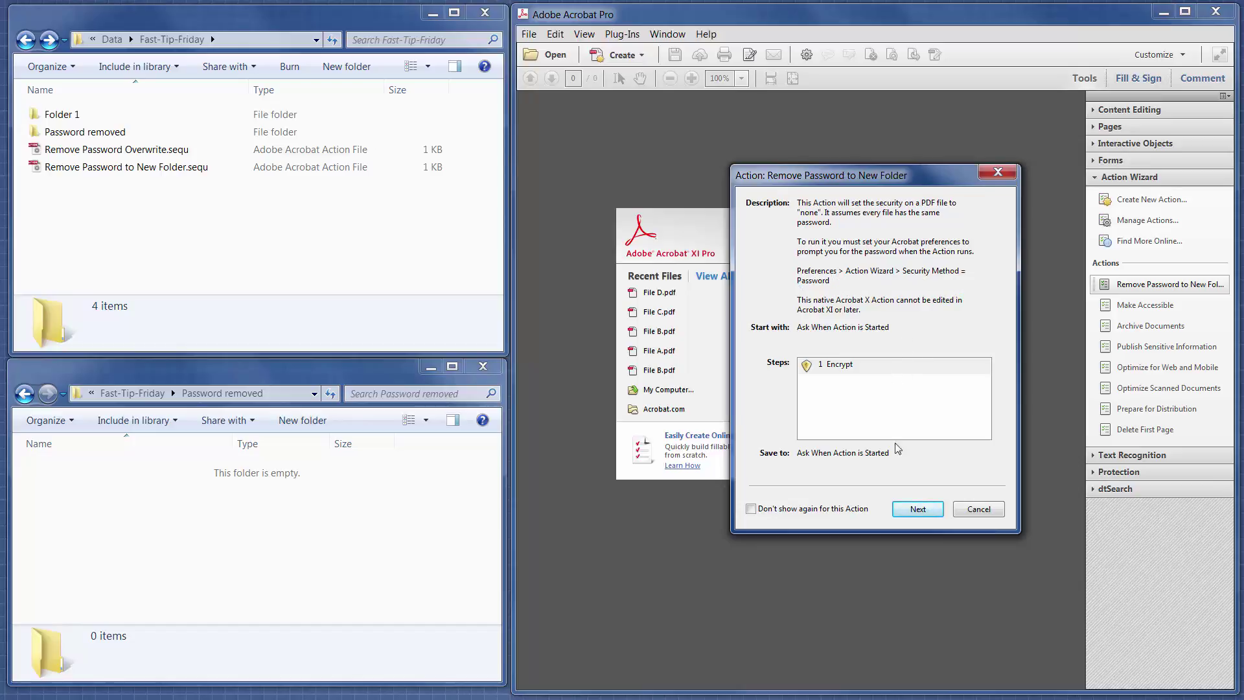
click(919, 510)
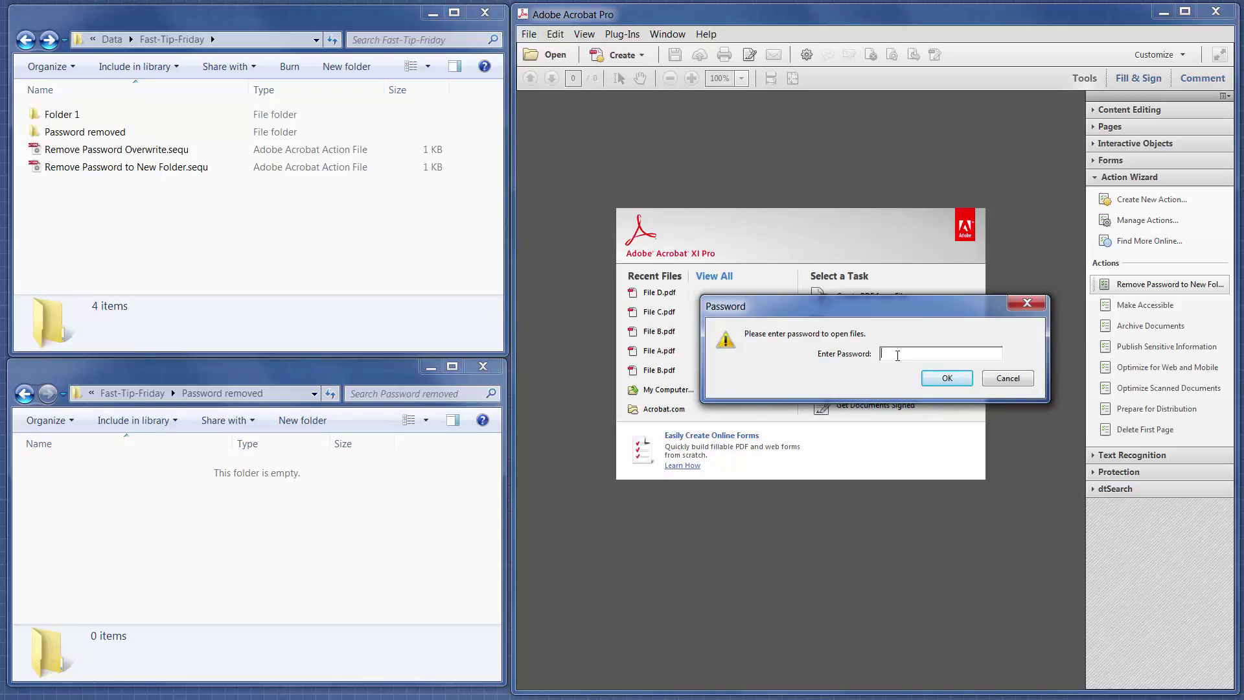
text(********)
click(947, 380)
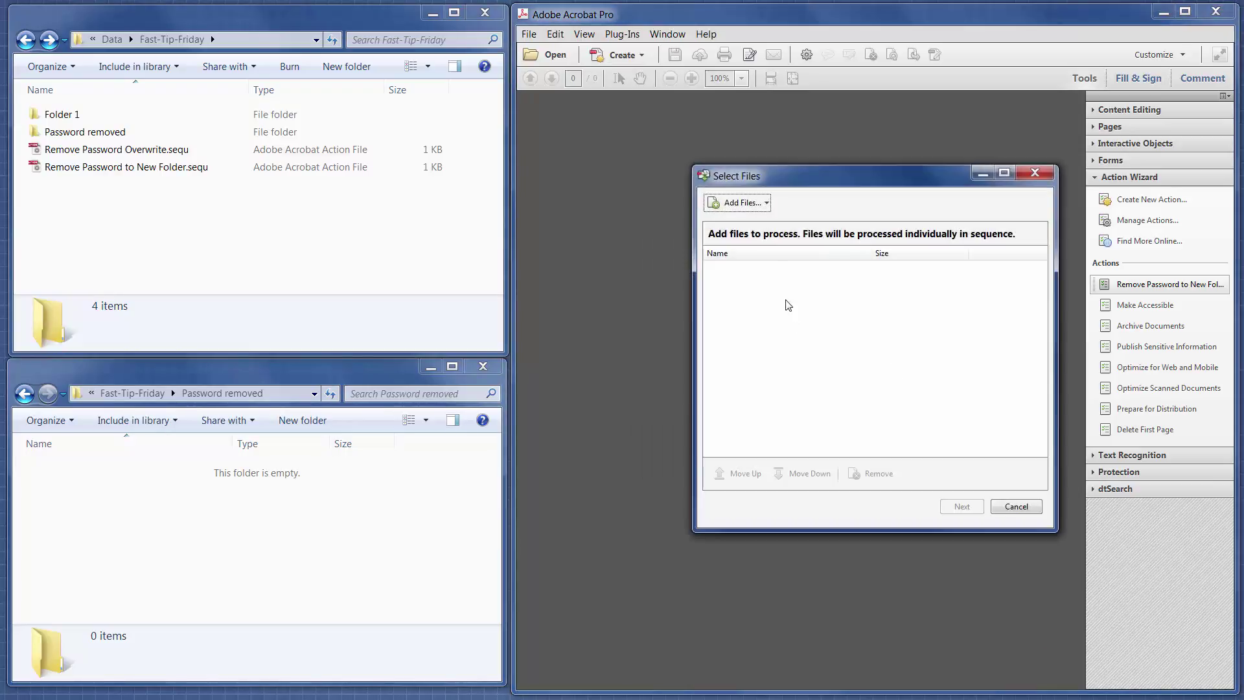
Add the folder C:\Data\Fast-Tip-Friday\Folder 1 to queue File A–L.pdf for processing
click(766, 203)
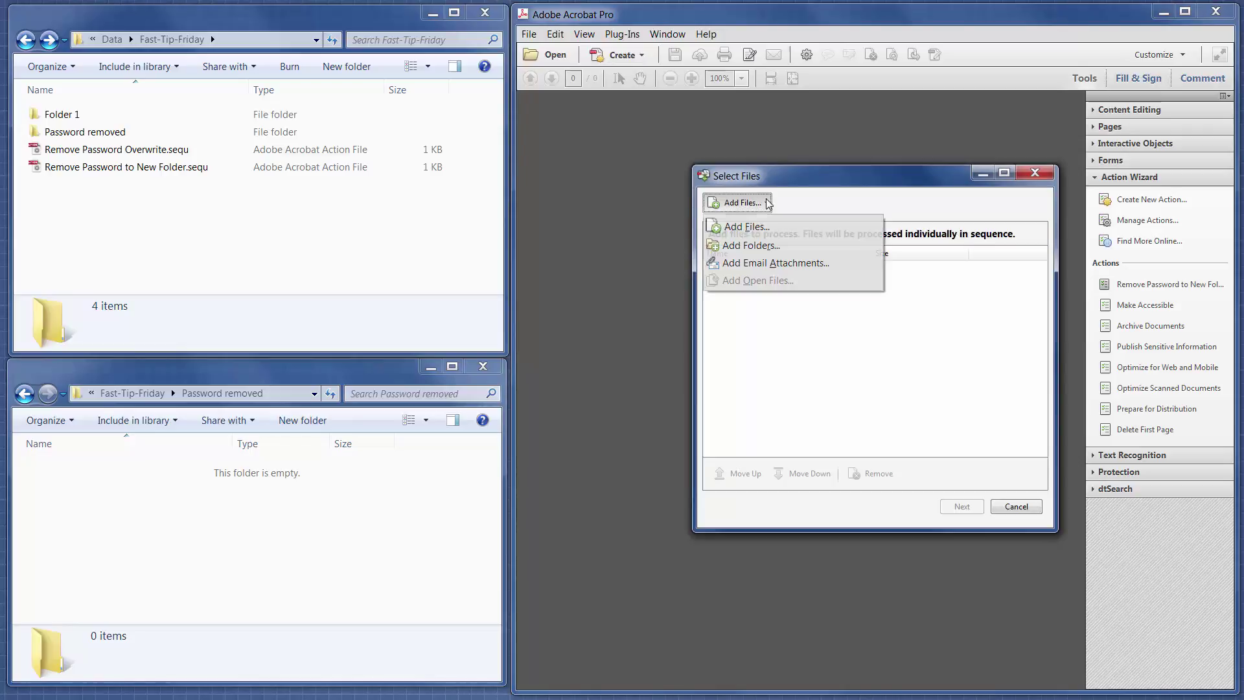
click(769, 245)
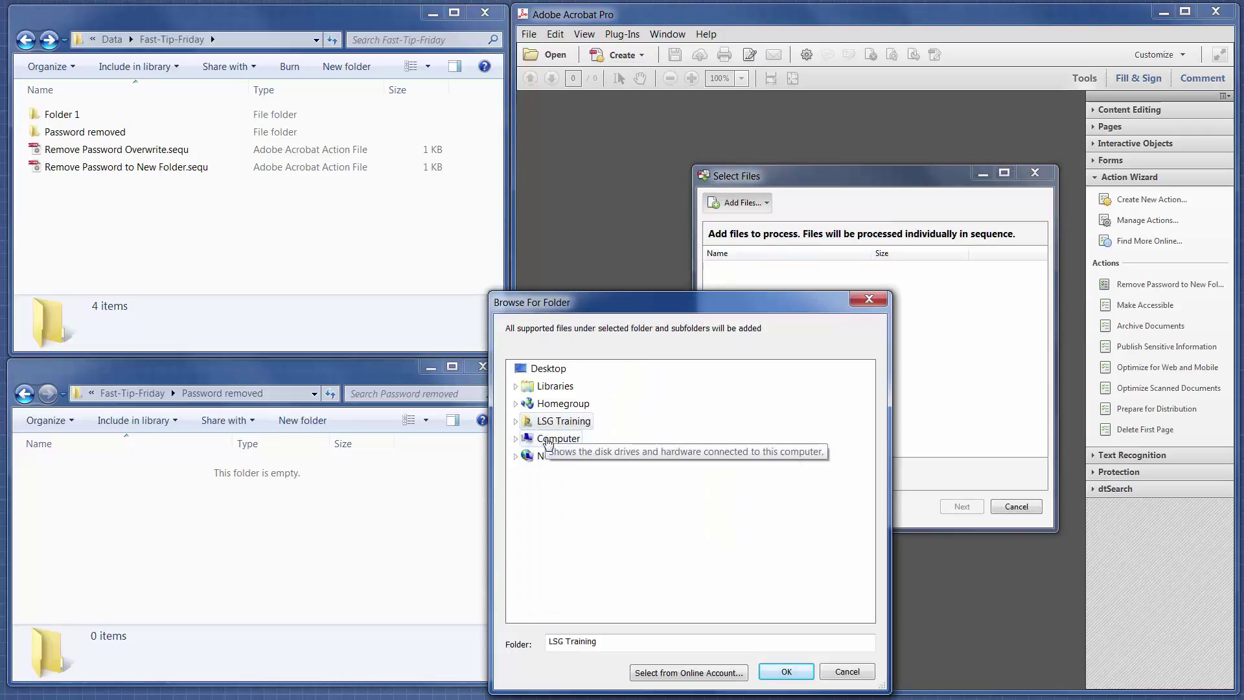
double_click(527, 443)
double_click(554, 474)
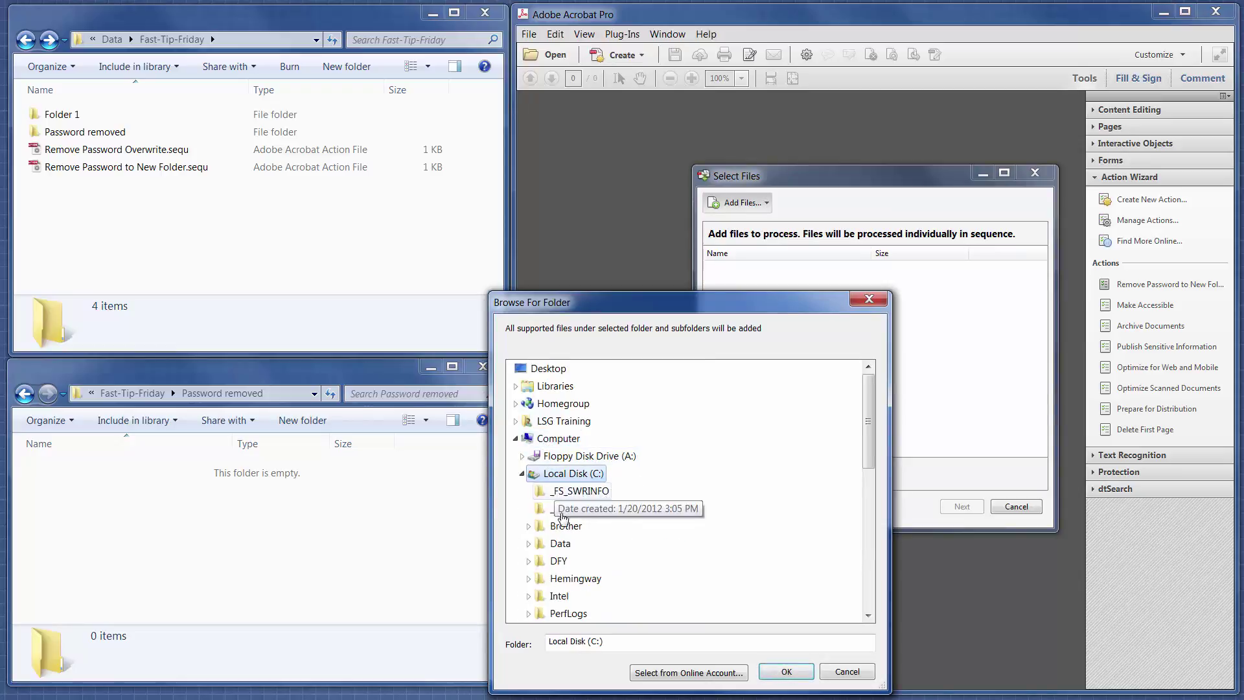
double_click(560, 544)
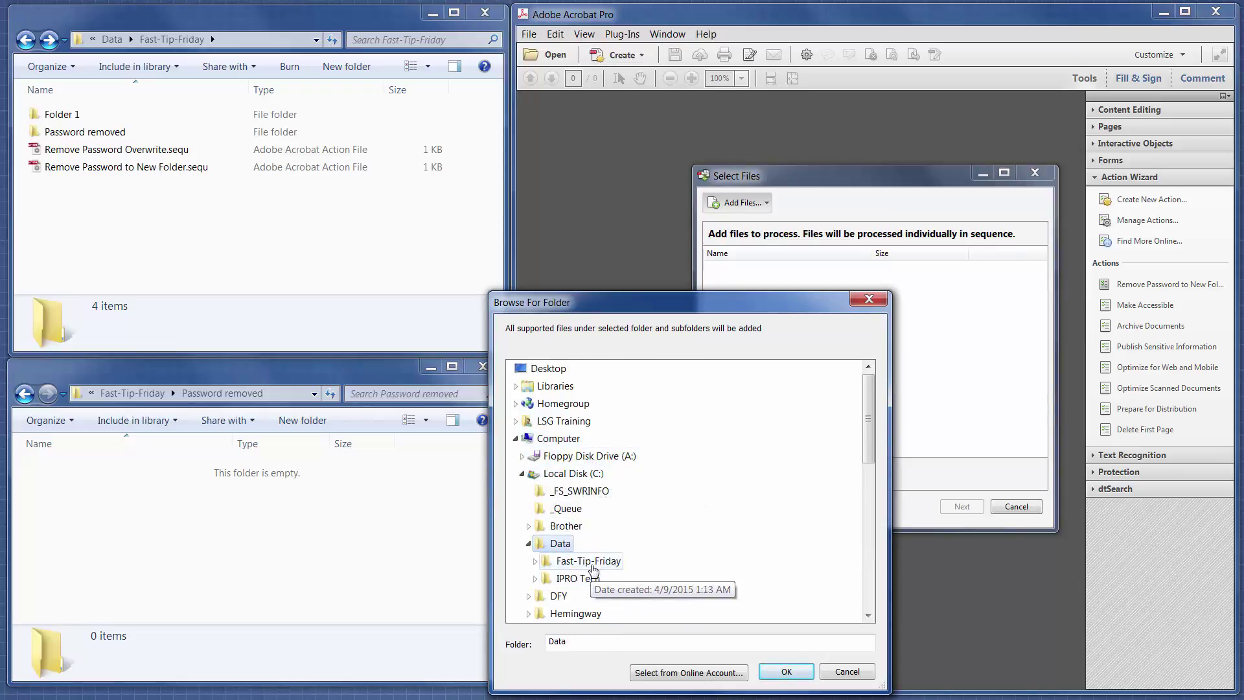
double_click(588, 561)
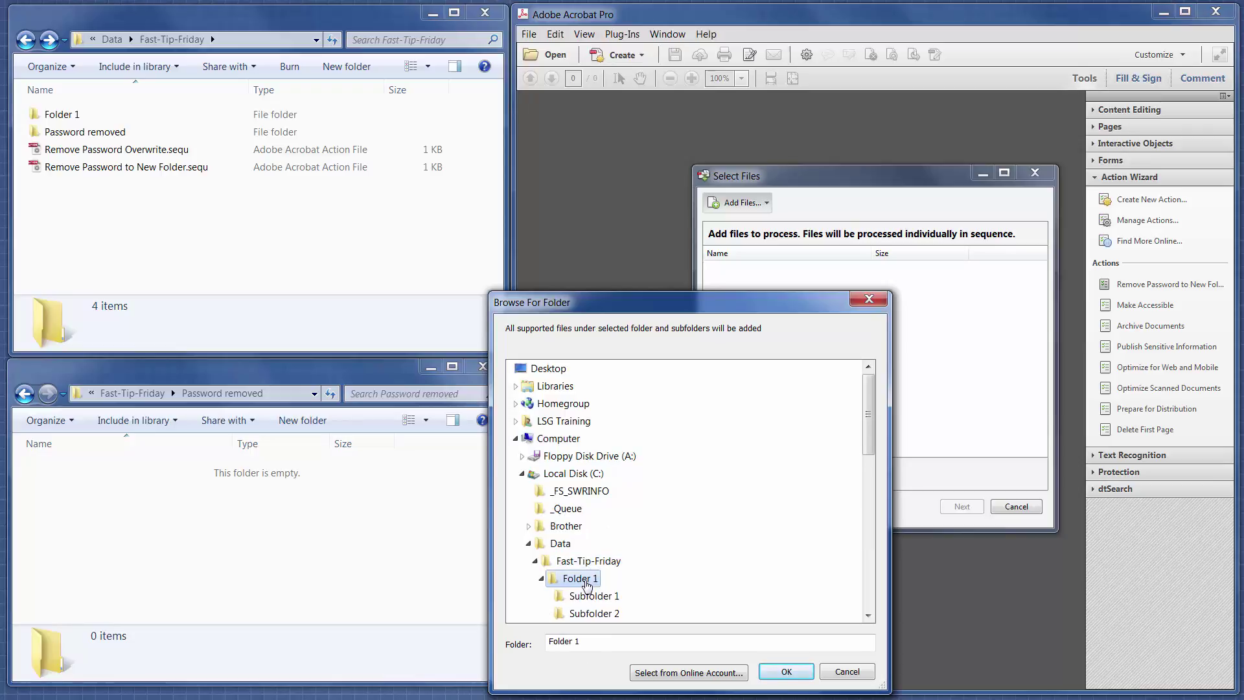
click(786, 674)
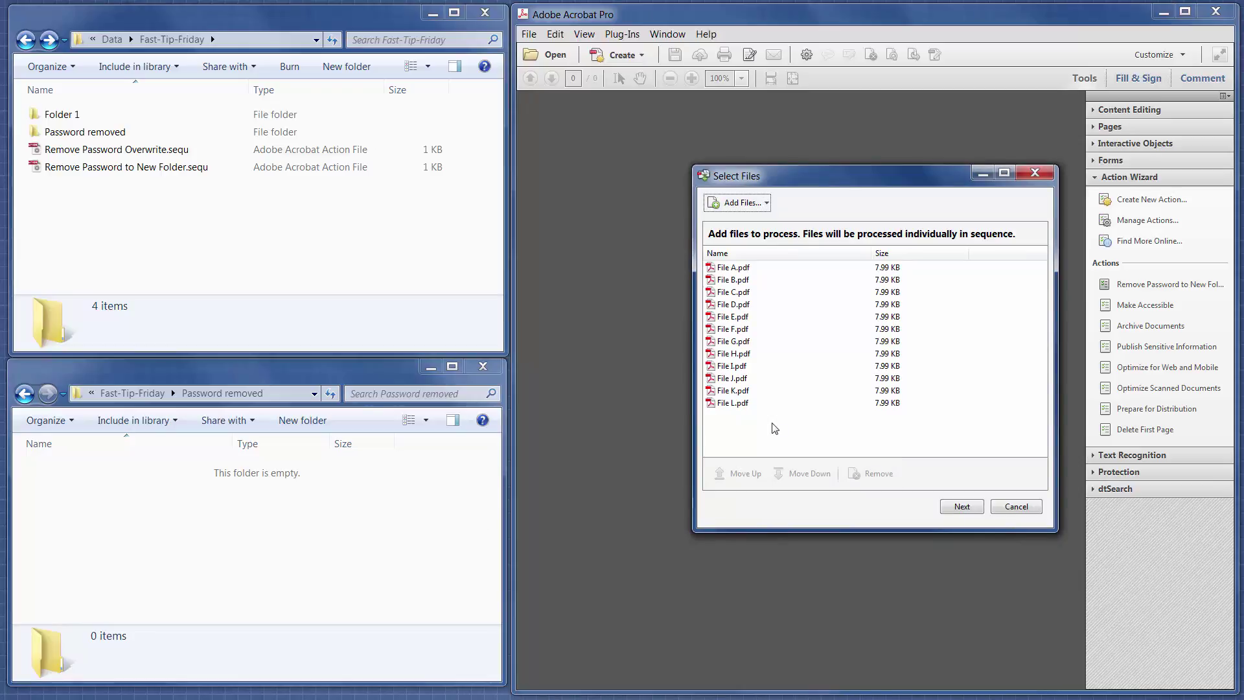
click(957, 511)
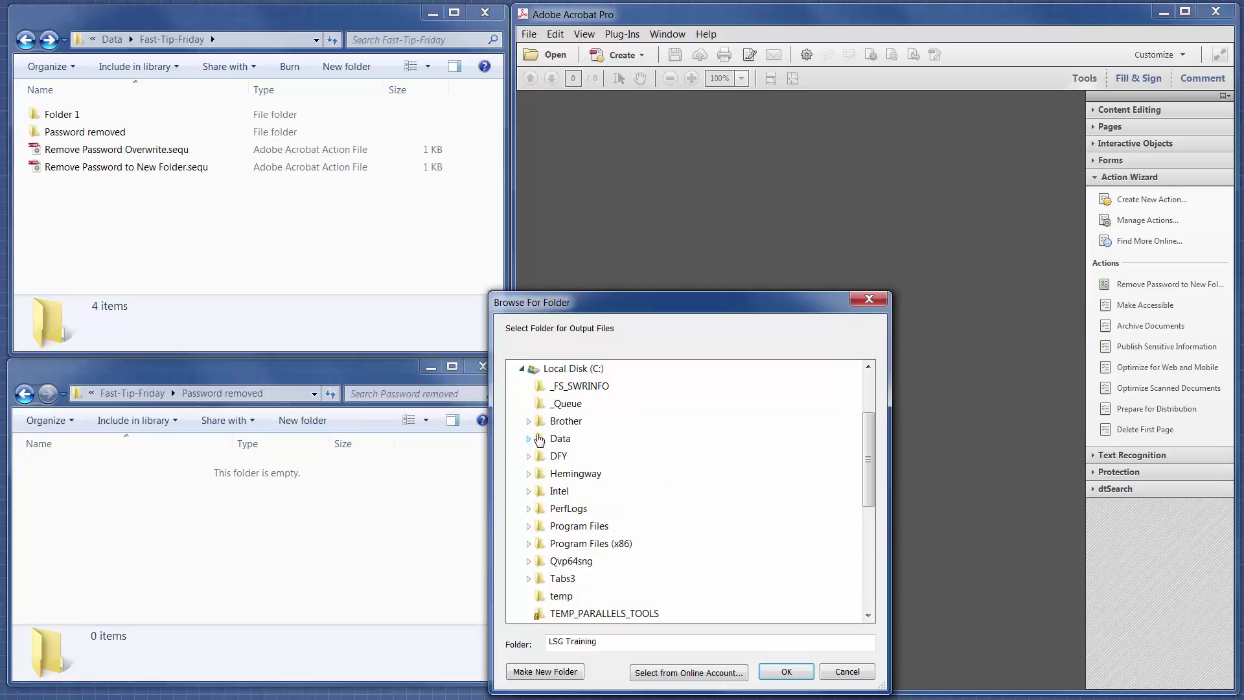
Pick Data > Fast-Tip-Friday > Password removed as the output folder and run the action
click(536, 562)
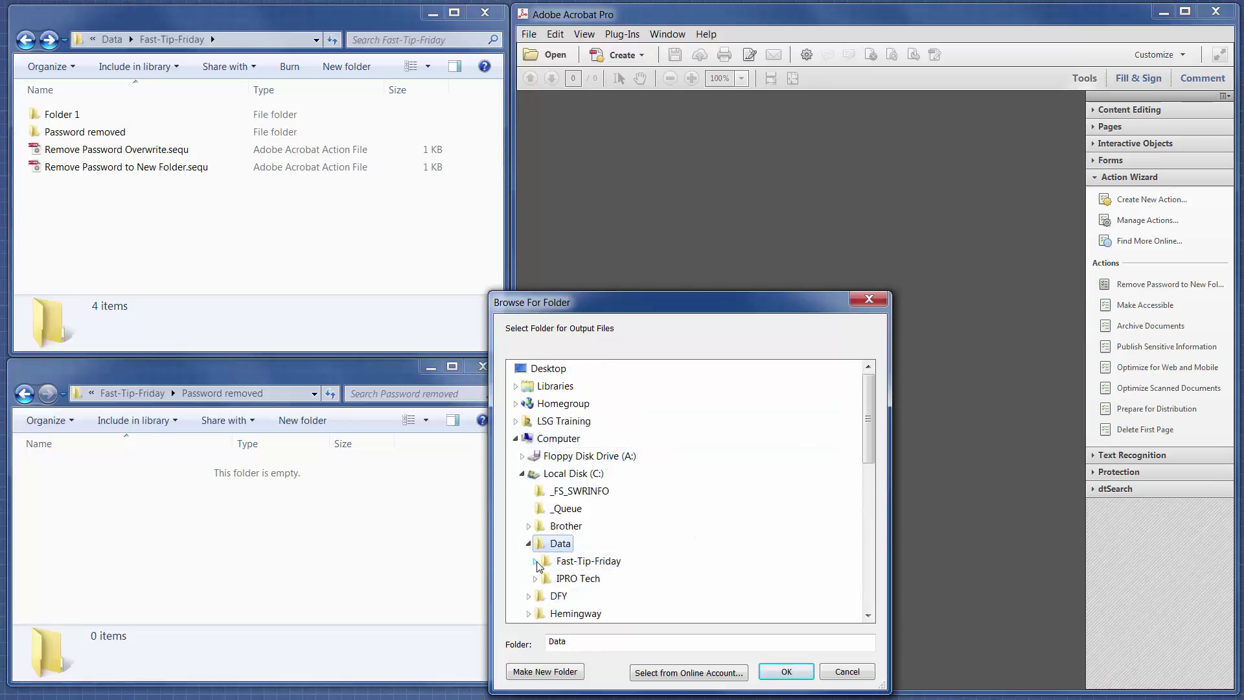
click(599, 596)
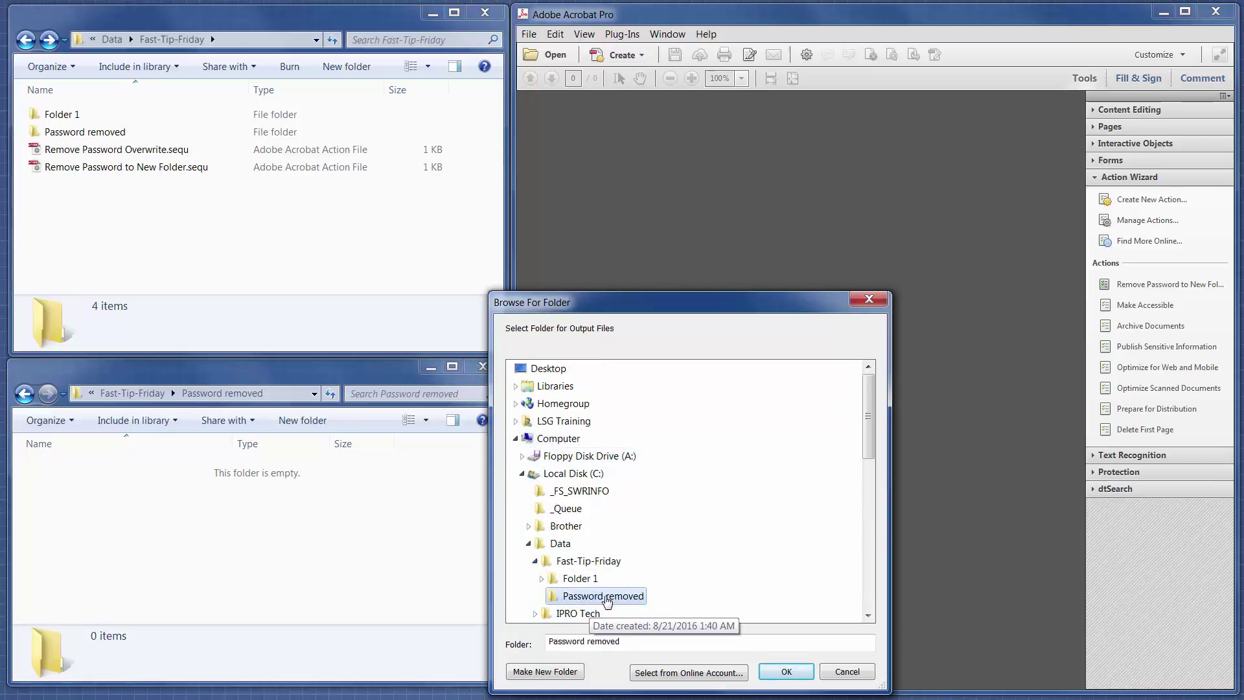
click(784, 674)
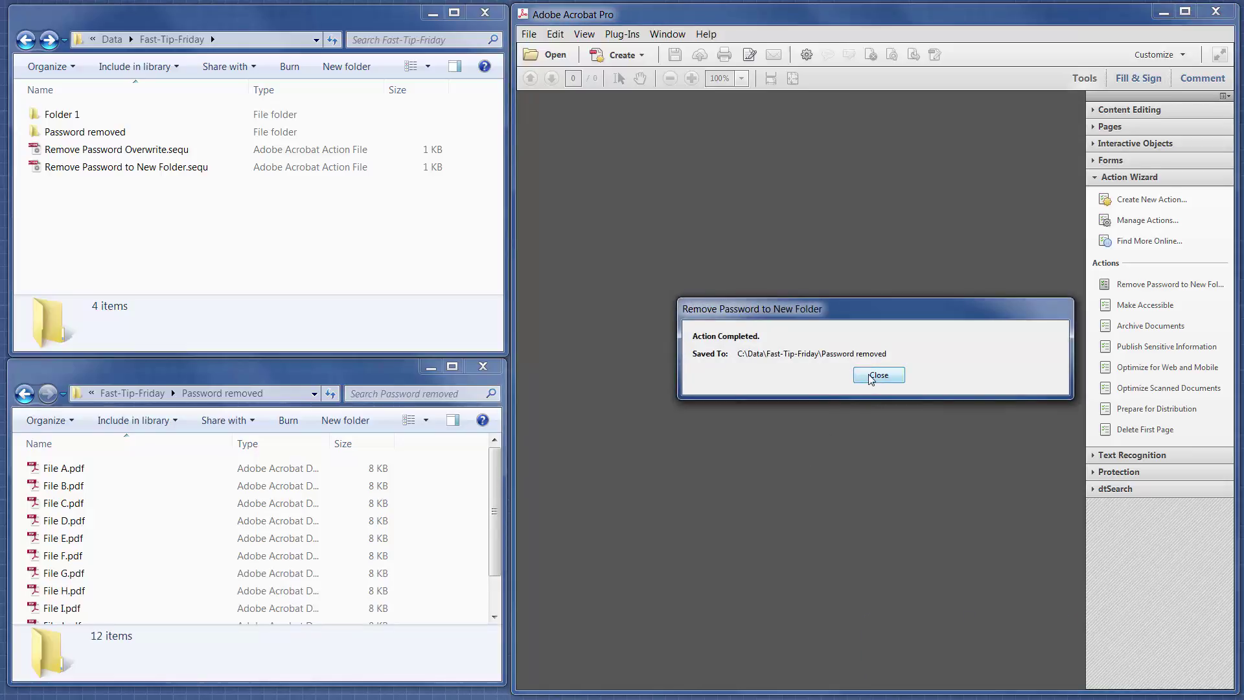
click(871, 377)
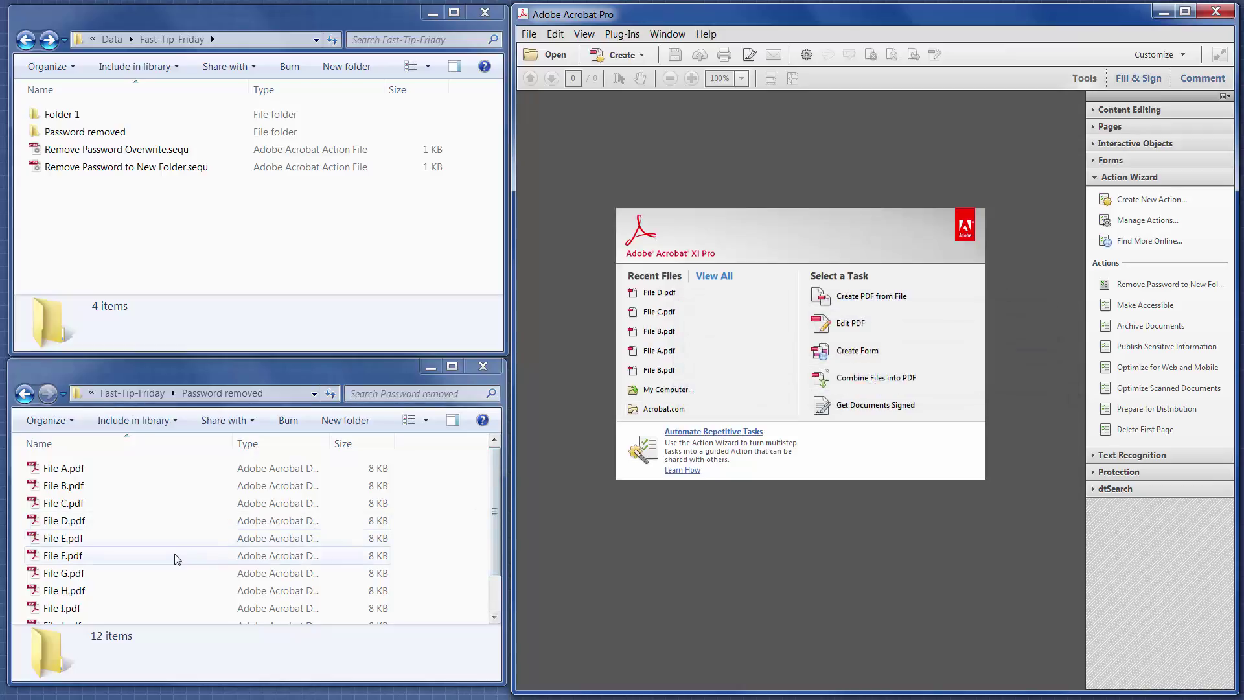
Check the new PDF copies in Password removed, then open Folder 1 in Fast-Tip-Friday
drag(177, 559, 162, 520)
click(162, 518)
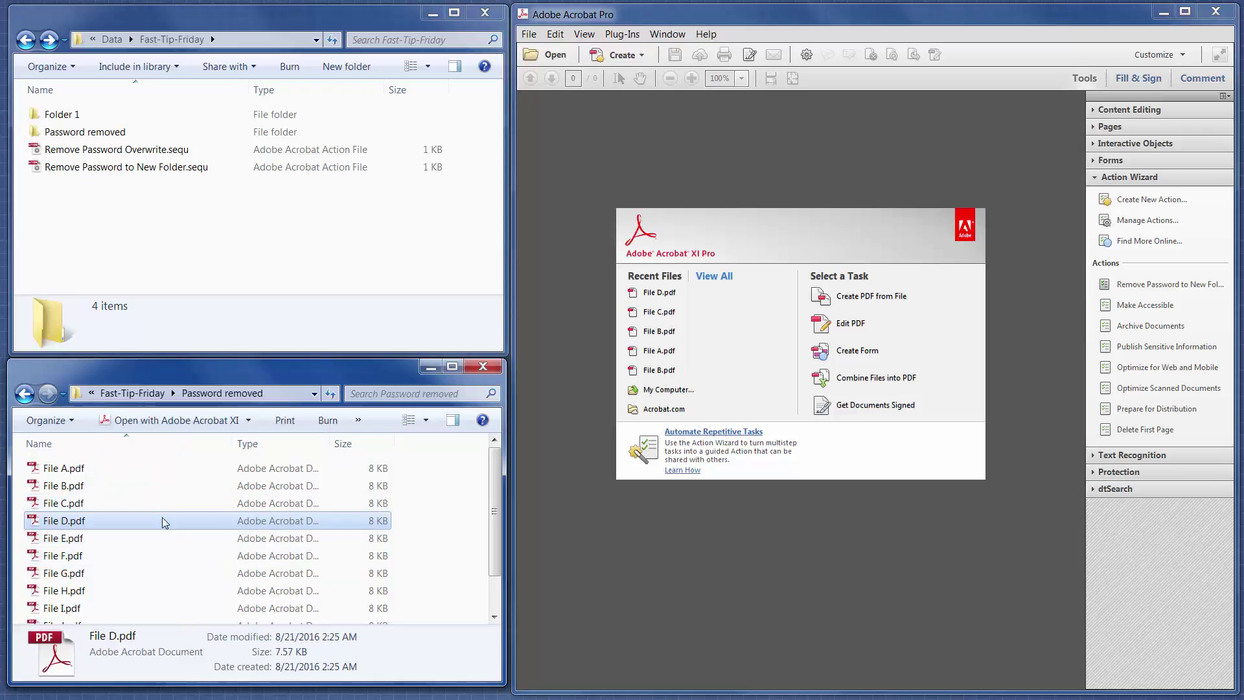
click(151, 230)
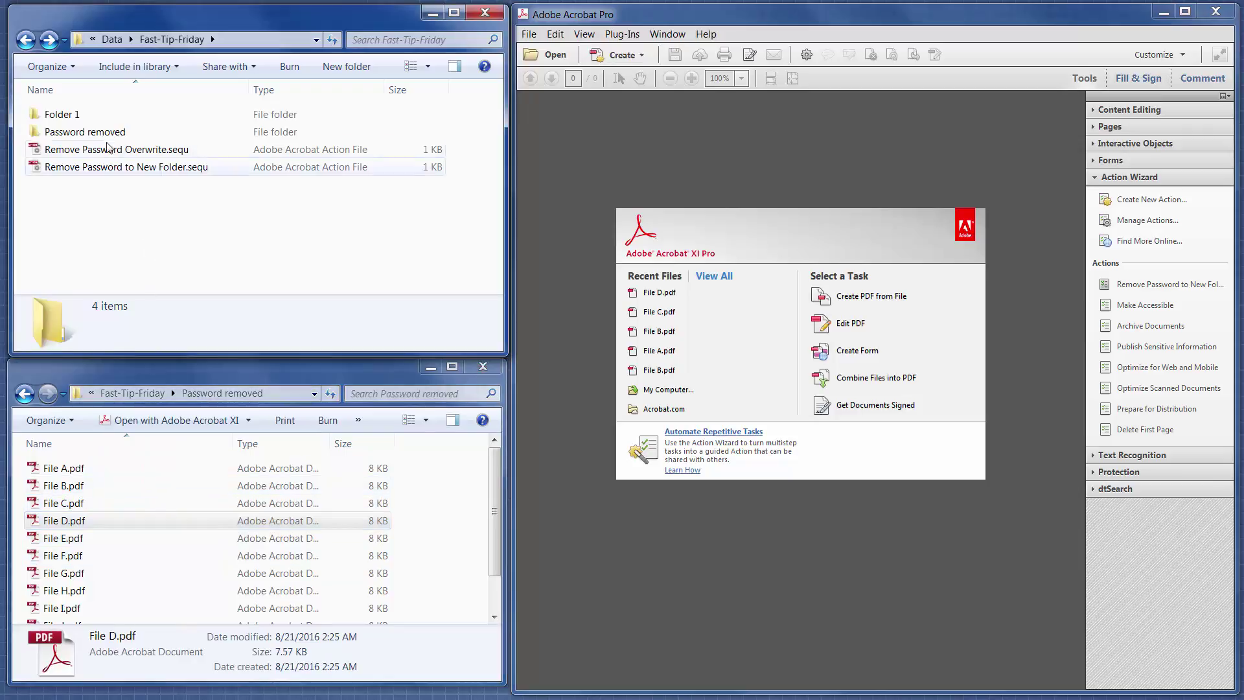
click(103, 121)
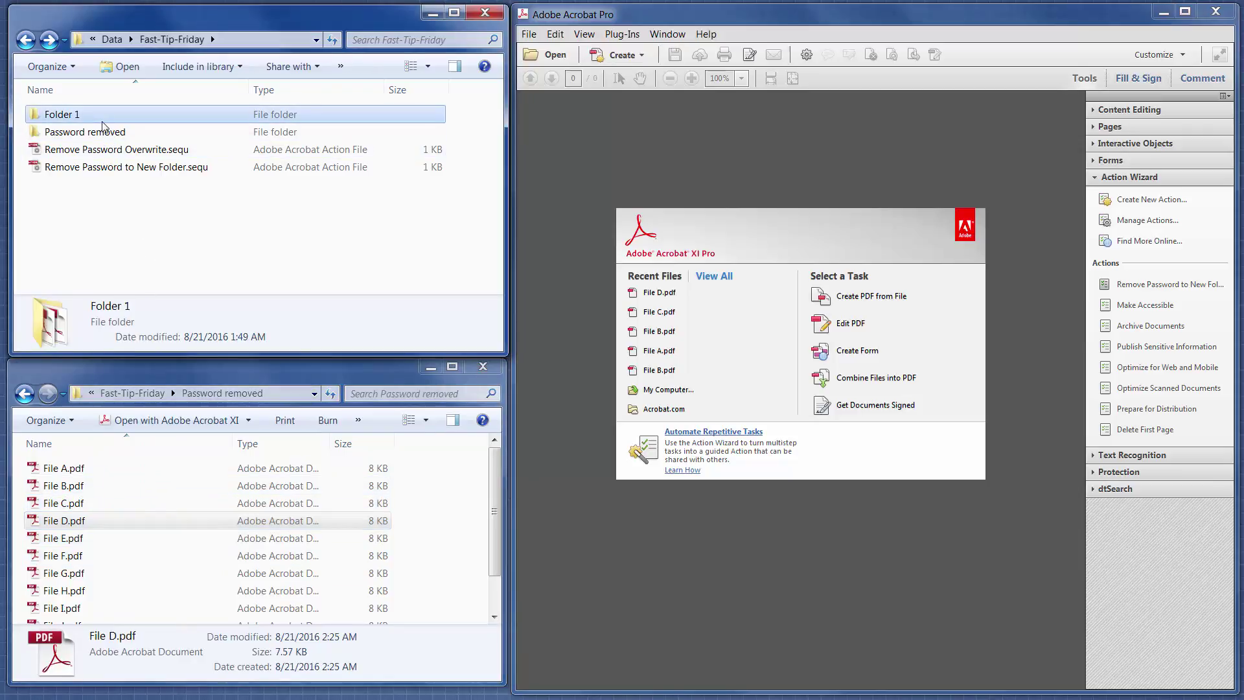
double_click(65, 118)
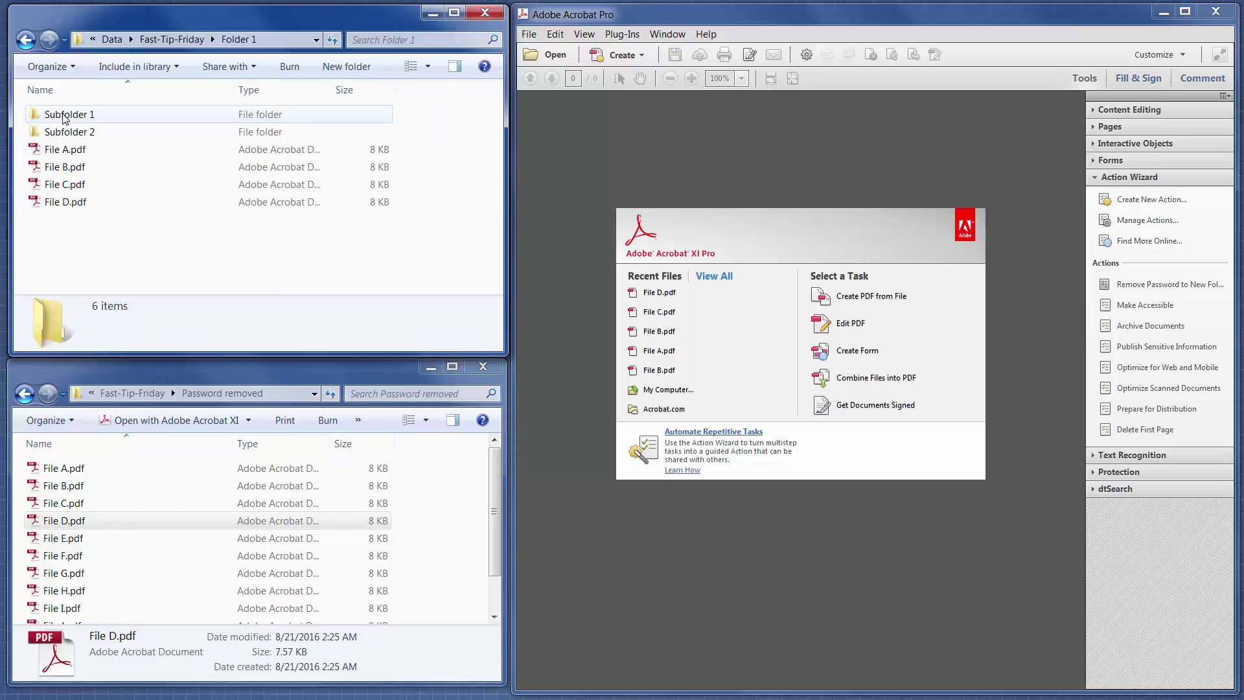
Cancel the original File A.pdf's password prompt, then open File A.pdf from Password removed
double_click(76, 152)
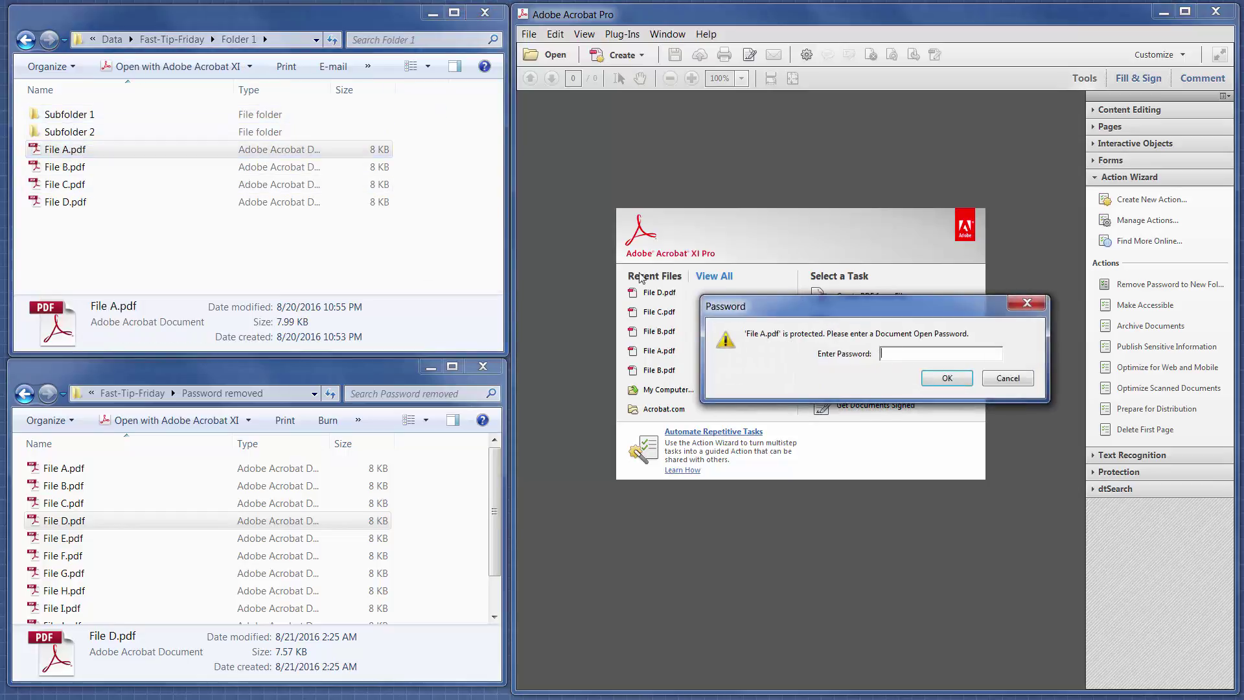
drag(796, 306, 346, 248)
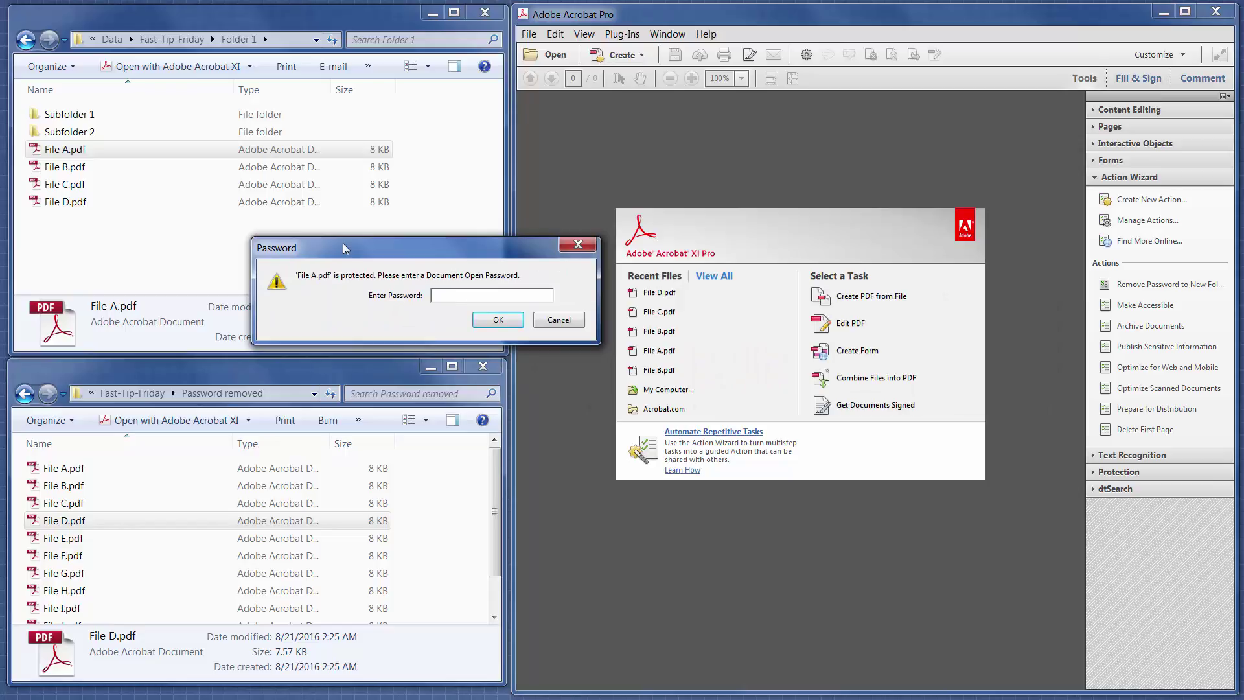
click(558, 320)
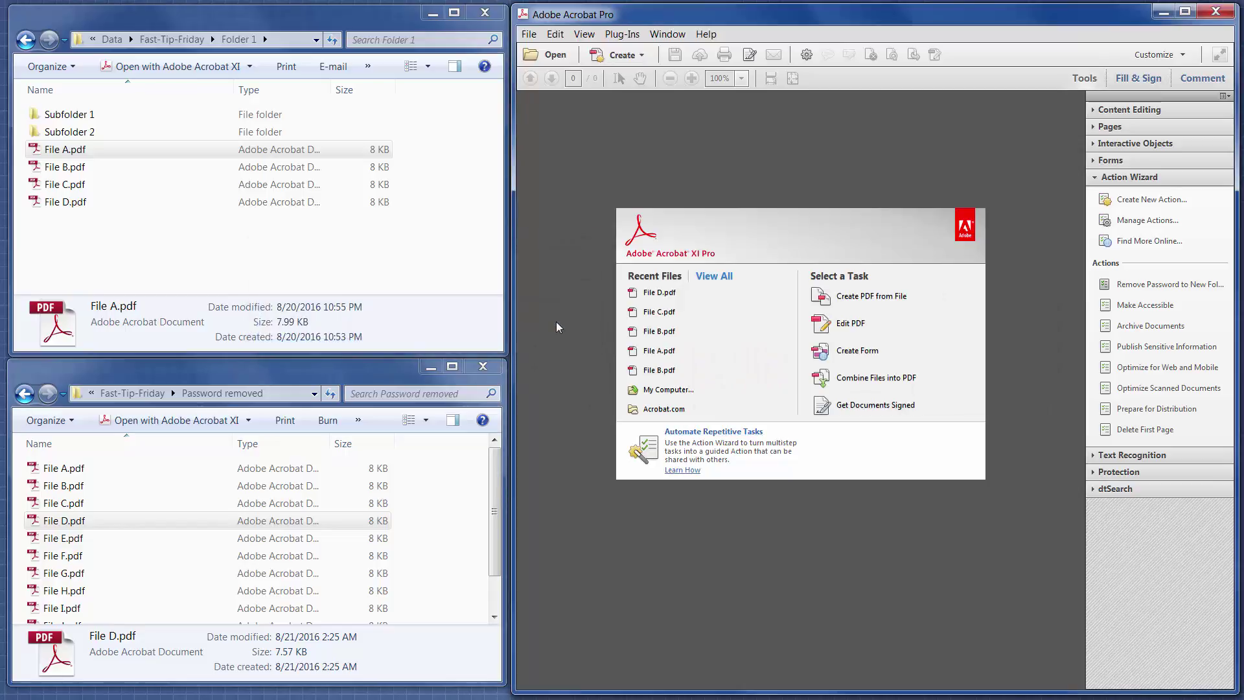
click(86, 475)
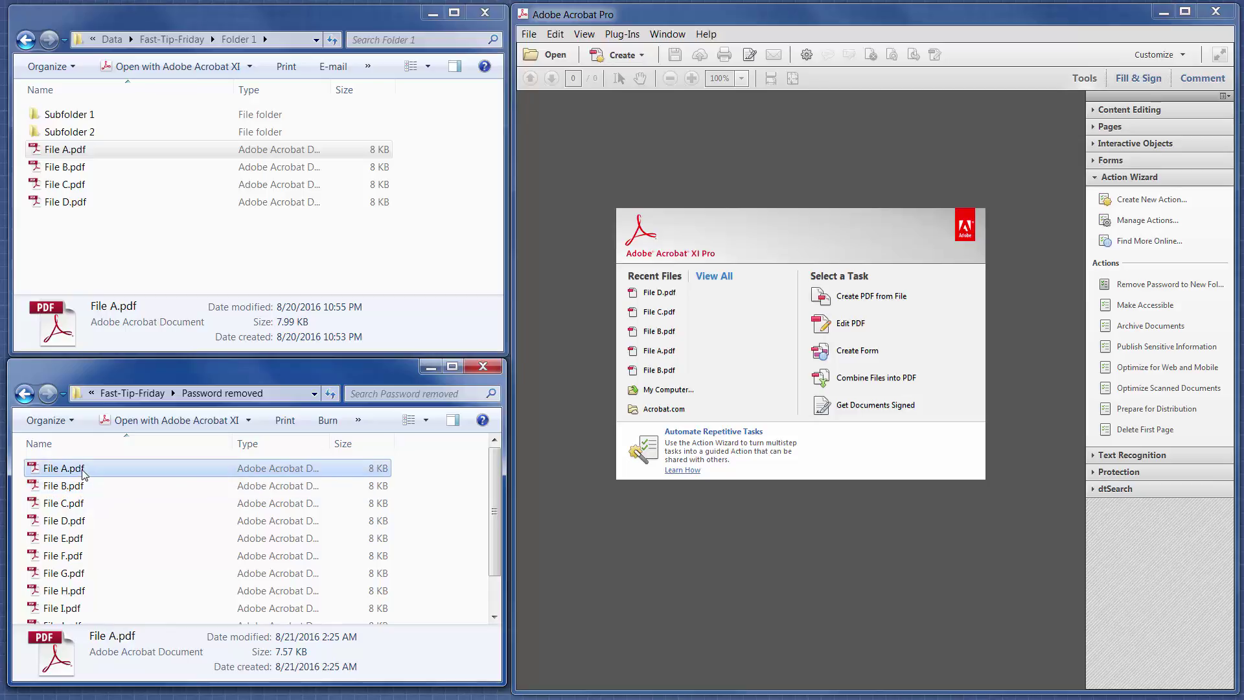
double_click(84, 475)
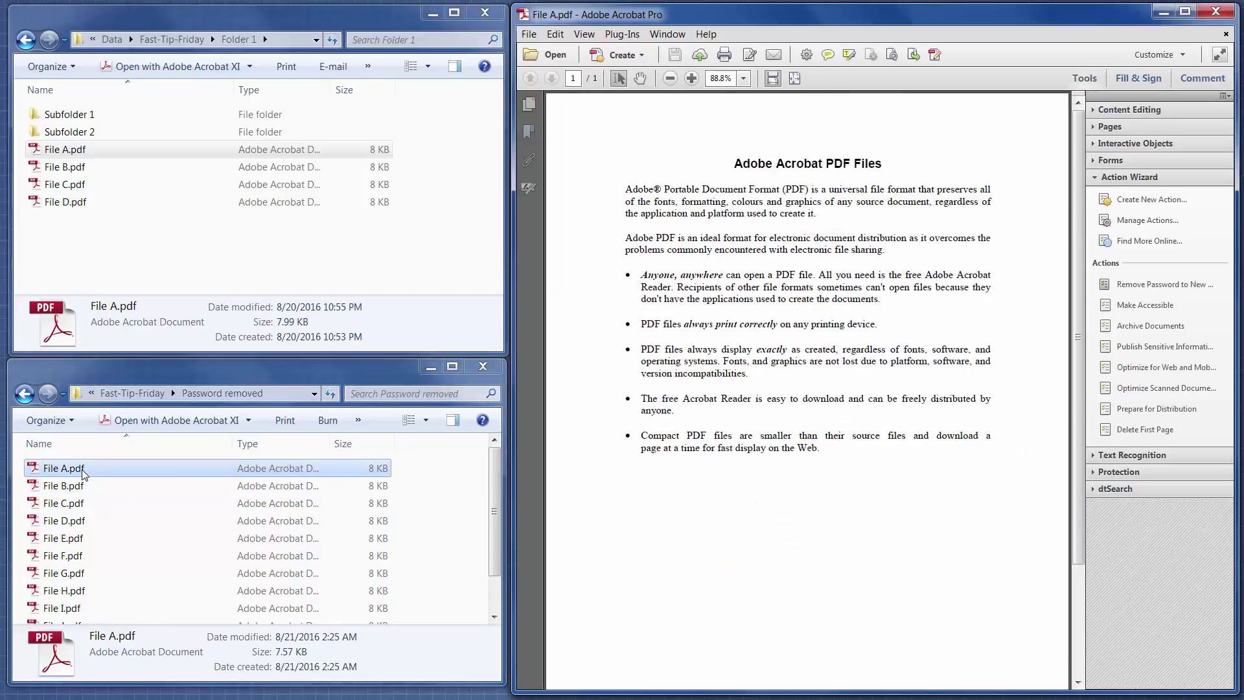